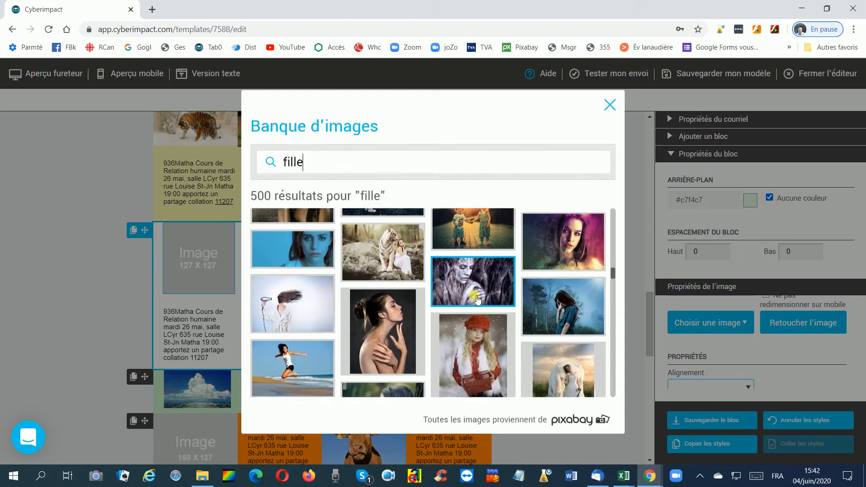
# Step: Insert the photo of the girl in the red hat into the block's first image slot and open it for retouching
pyautogui.click(479, 323)
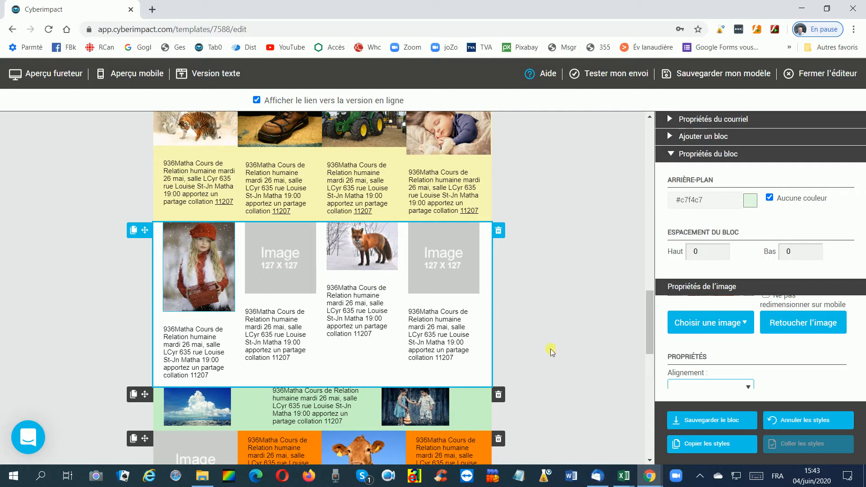
pyautogui.scroll(-3, 607, 342)
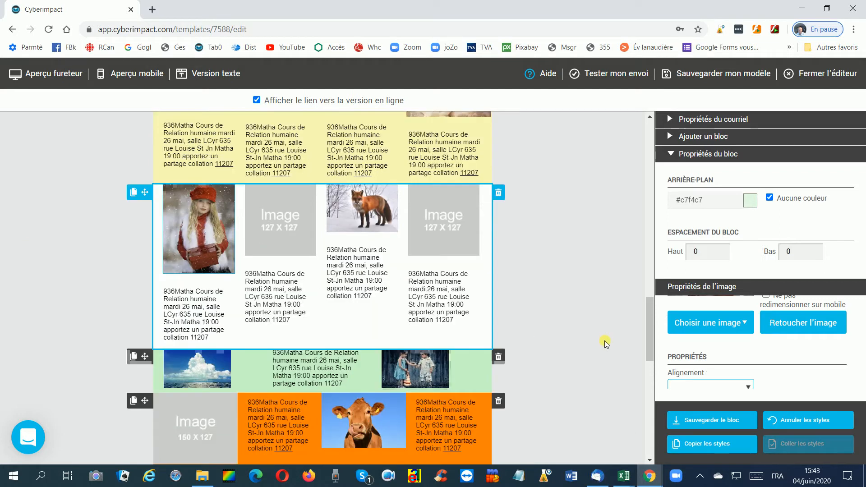
pyautogui.scroll(-2, 709, 362)
pyautogui.scroll(3, 722, 362)
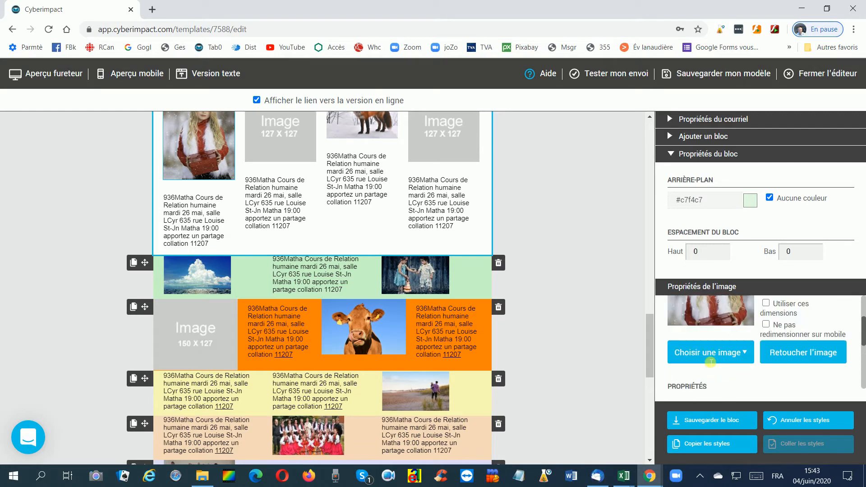
pyautogui.click(812, 353)
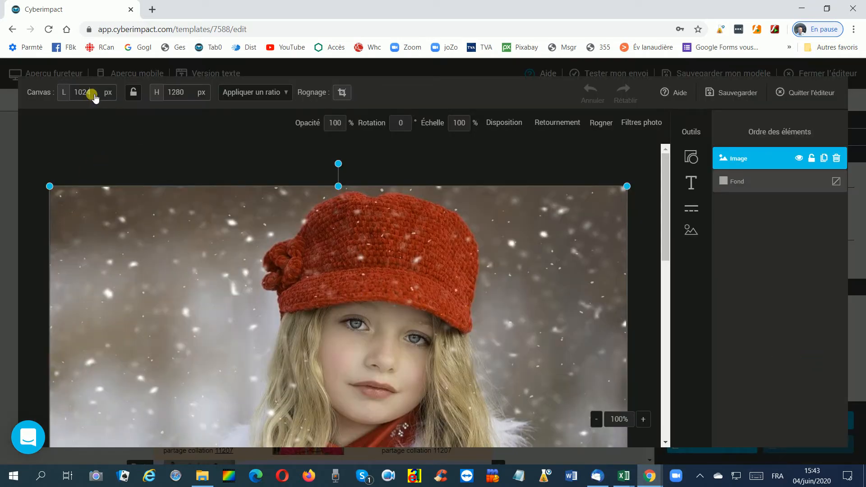
# Step: Set the canvas size to 120 px wide and 70 px high
pyautogui.press('BackSpace')
pyautogui.press('BackSpace')
pyautogui.press('BackSpace')
pyautogui.press('BackSpace')
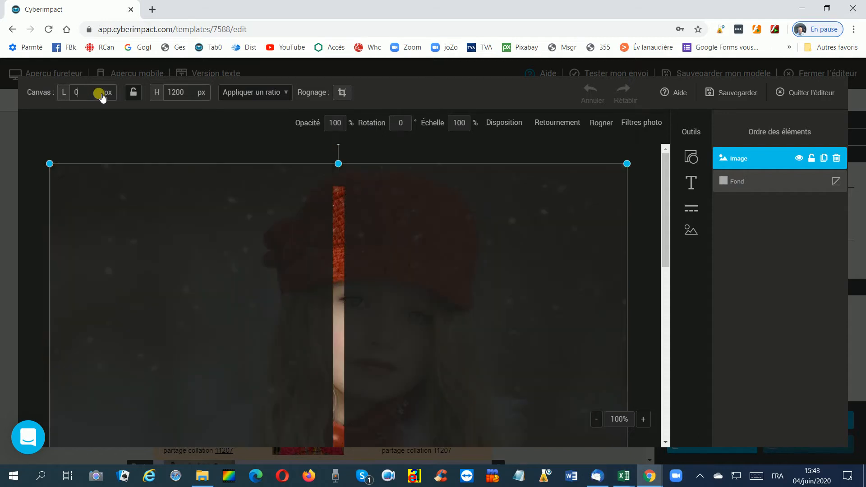
pyautogui.write('120')
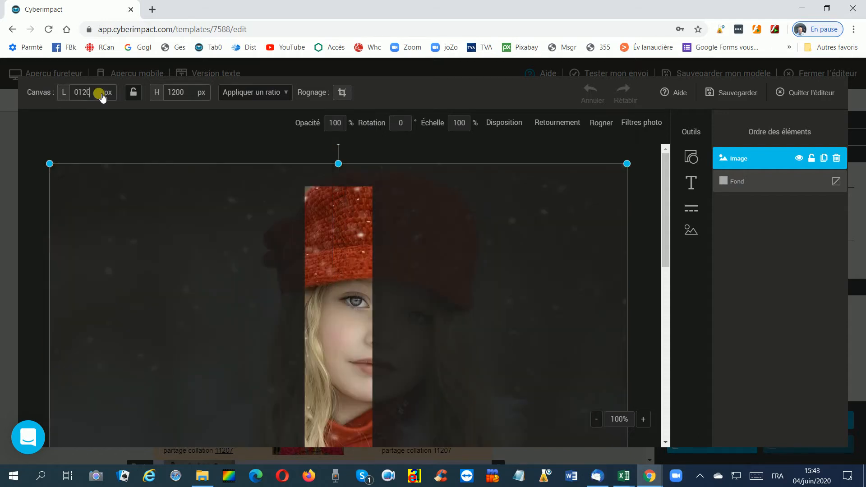
pyautogui.click(189, 98)
pyautogui.press('BackSpace')
pyautogui.press('BackSpace')
pyautogui.press('BackSpace')
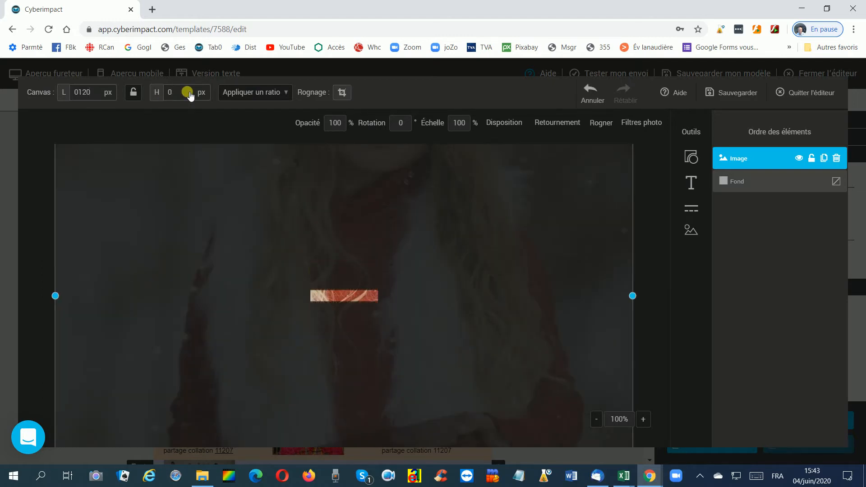
pyautogui.write('070')
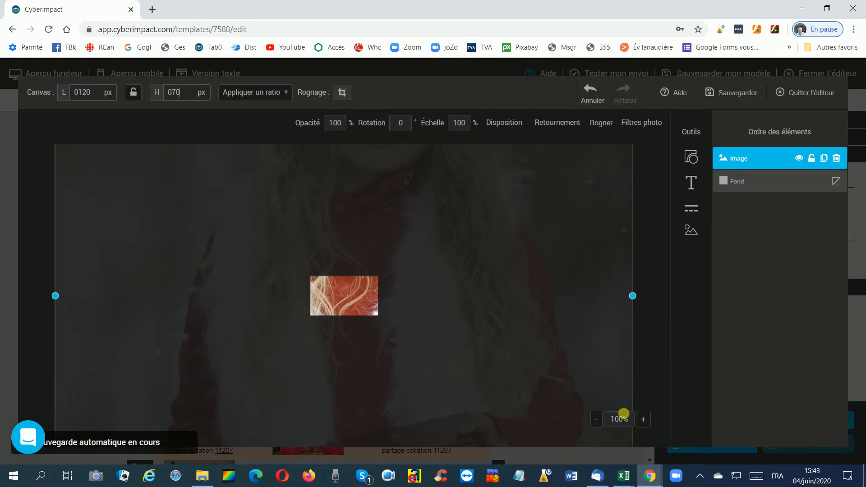
# Step: Shrink the photo from all four sides until it roughly matches the small canvas area
pyautogui.click(597, 419)
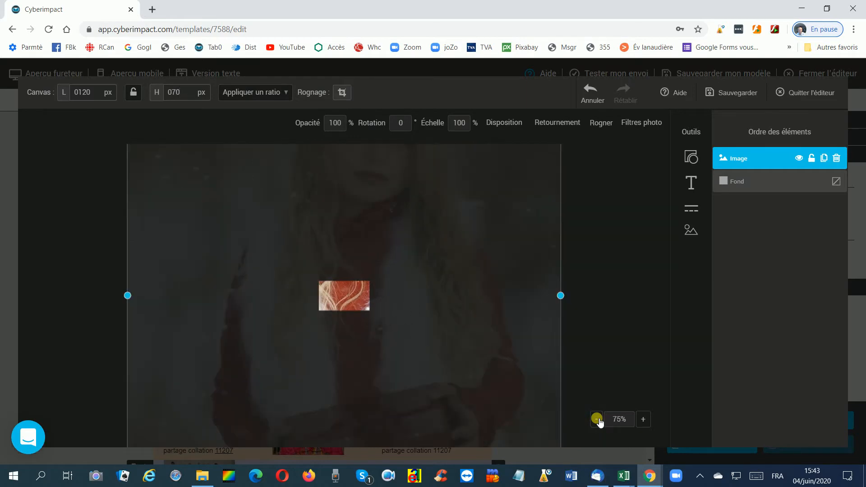
pyautogui.click(596, 419)
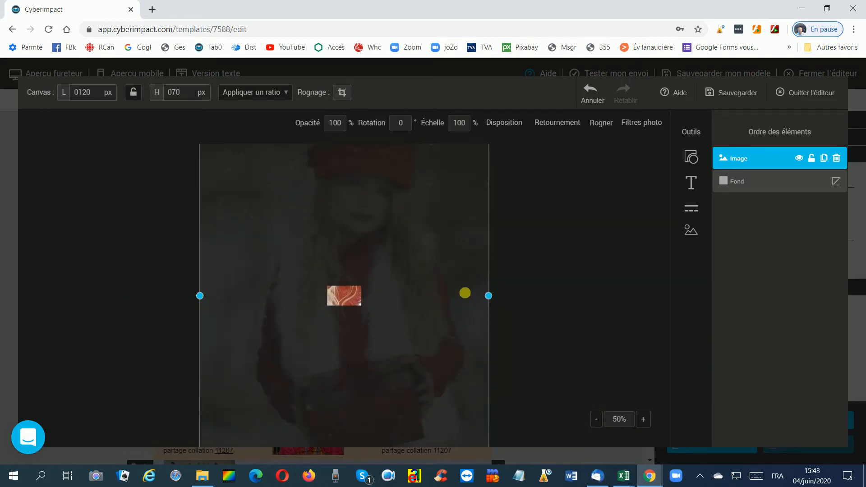
pyautogui.moveTo(488, 296); pyautogui.dragTo(367, 299)
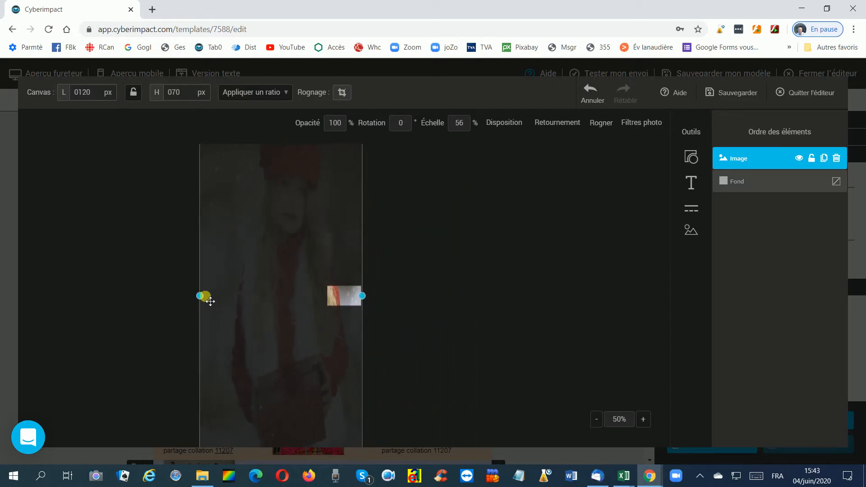
pyautogui.moveTo(207, 298); pyautogui.dragTo(324, 296)
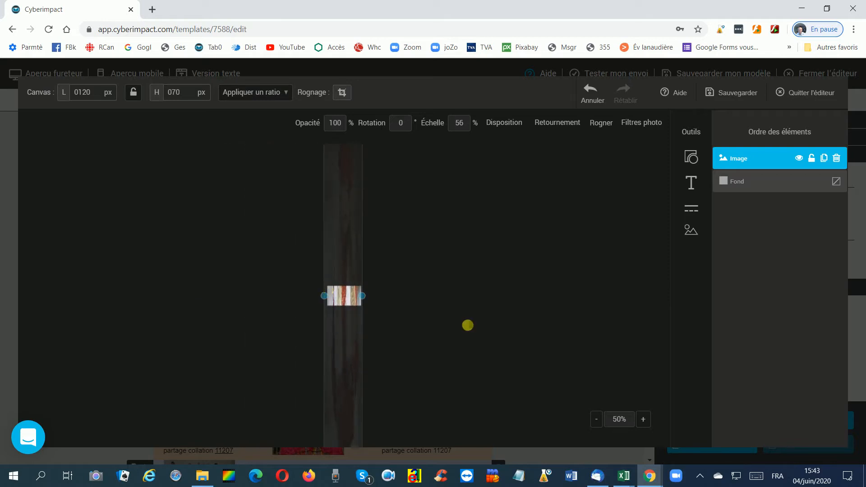
pyautogui.click(598, 419)
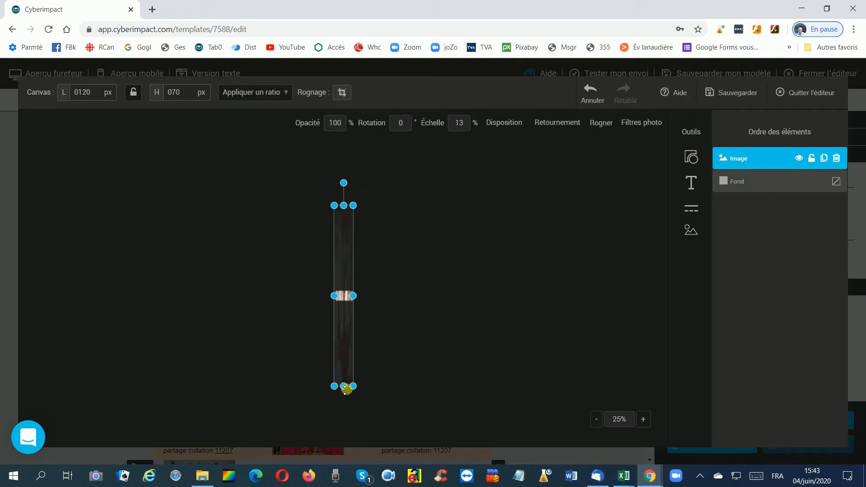
pyautogui.moveTo(345, 387); pyautogui.dragTo(350, 306)
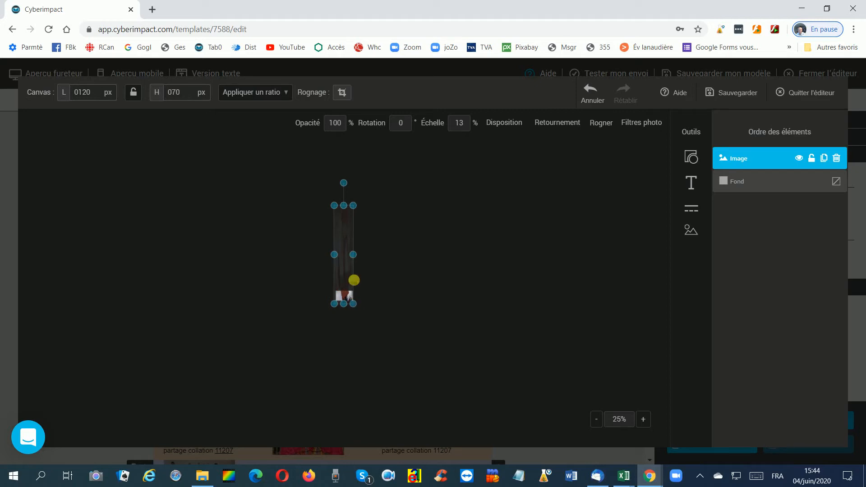
pyautogui.moveTo(346, 211); pyautogui.dragTo(350, 289)
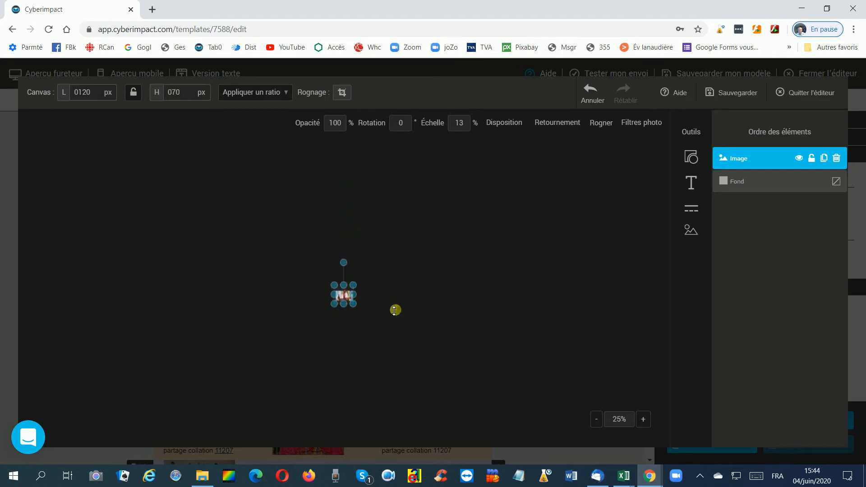
# Step: Fine-tune the photo's four edges at higher magnification so the whole girl fits exactly within the canvas
pyautogui.click(644, 419)
pyautogui.click(644, 420)
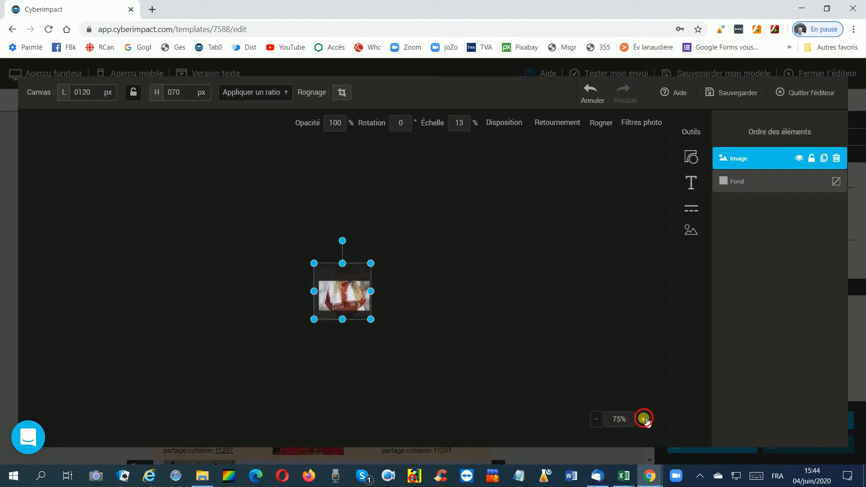
pyautogui.click(644, 420)
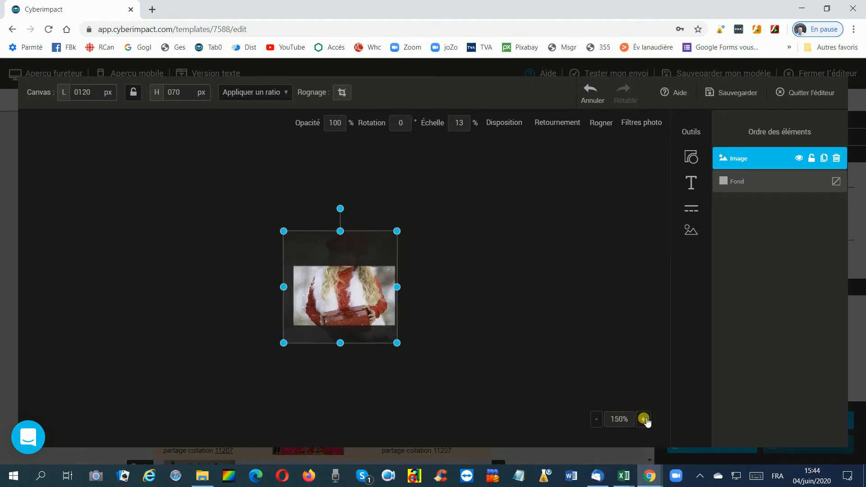
pyautogui.click(644, 419)
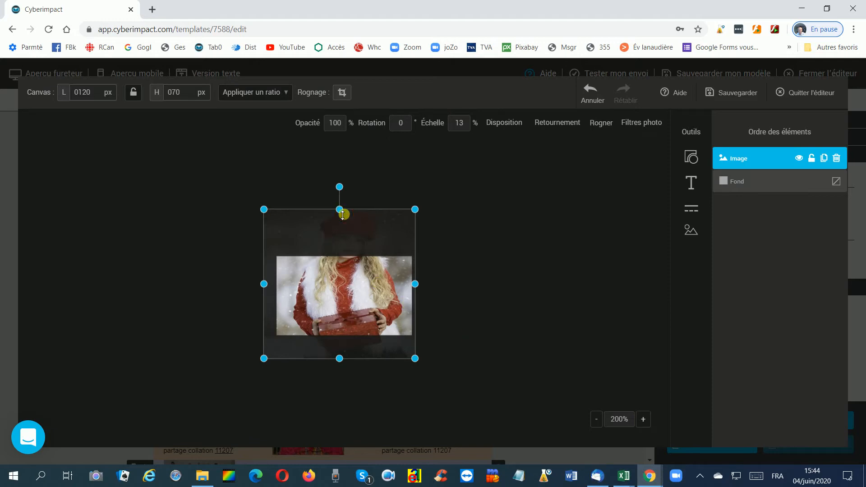
pyautogui.moveTo(343, 214); pyautogui.dragTo(359, 260)
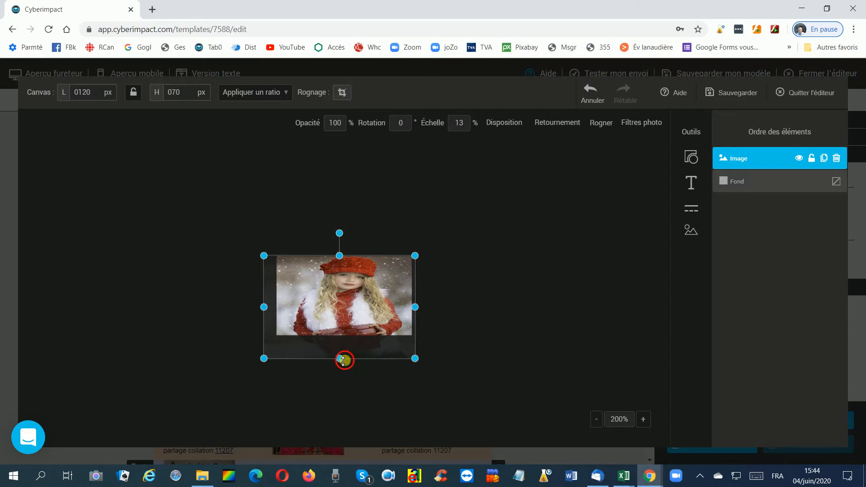
pyautogui.moveTo(343, 360); pyautogui.dragTo(350, 334)
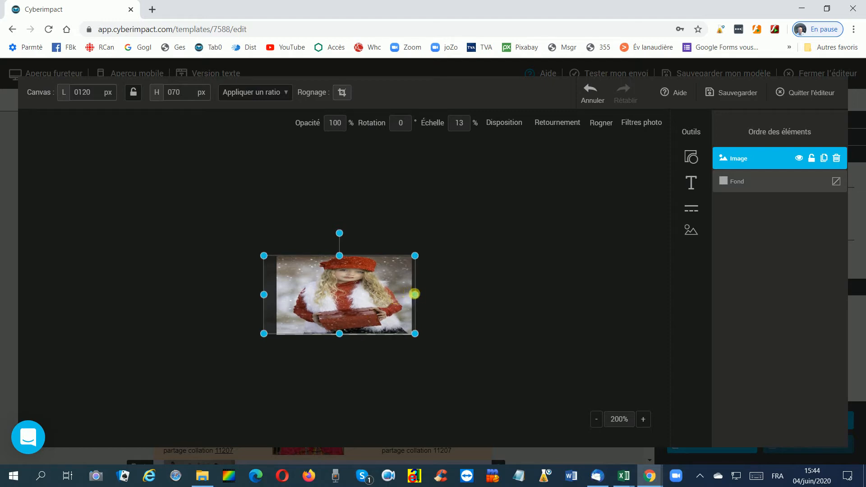
pyautogui.moveTo(418, 295); pyautogui.dragTo(413, 296)
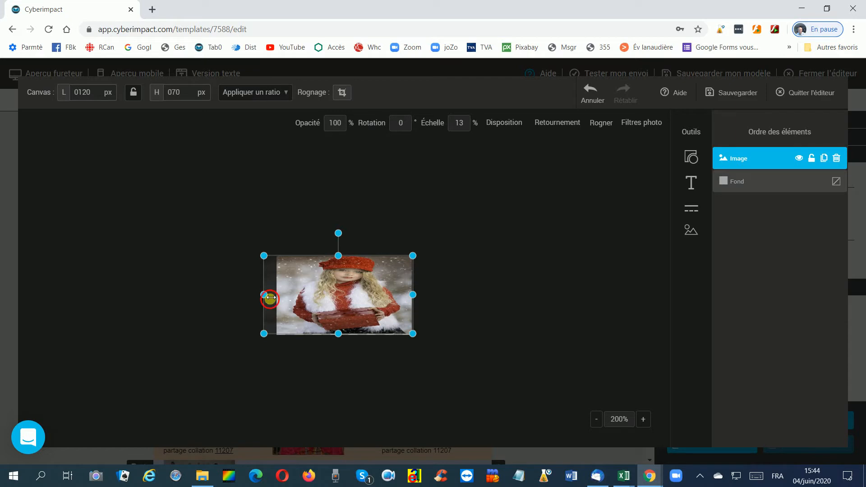
pyautogui.moveTo(271, 297); pyautogui.dragTo(282, 302)
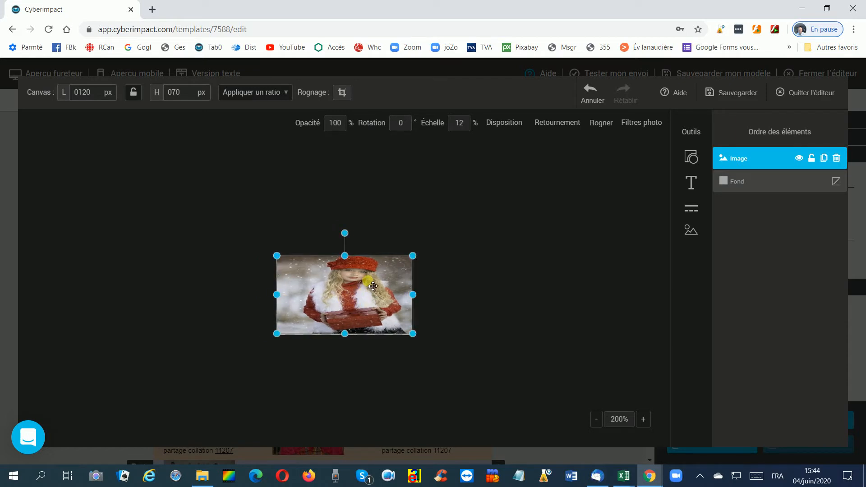
pyautogui.moveTo(372, 286)
pyautogui.mouseDown()
pyautogui.moveTo(362, 296)
pyautogui.moveTo(379, 281)
pyautogui.moveTo(368, 285)
pyautogui.moveTo(372, 298)
pyautogui.moveTo(372, 287)
pyautogui.mouseUp()
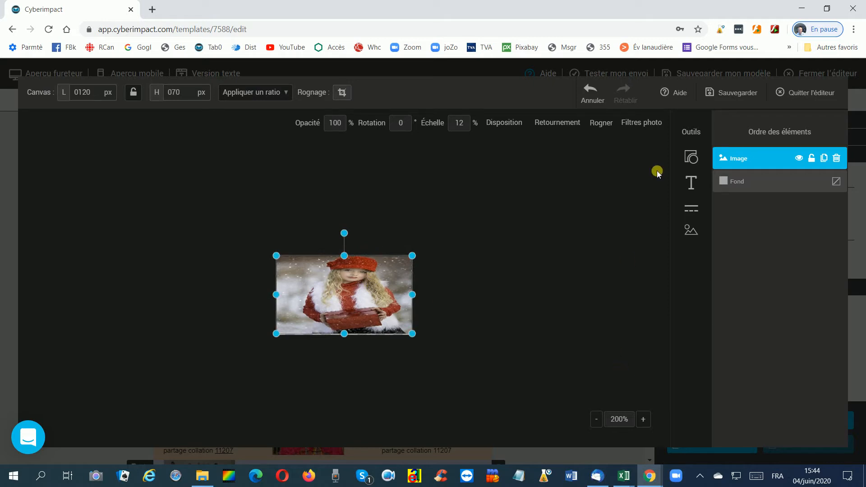
# Step: Save the retouched photo and return to the email template
pyautogui.click(737, 93)
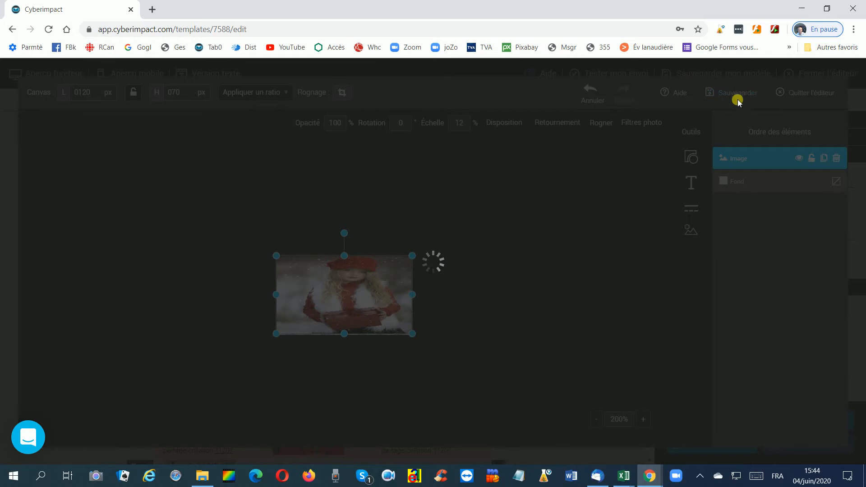
pyautogui.click(824, 94)
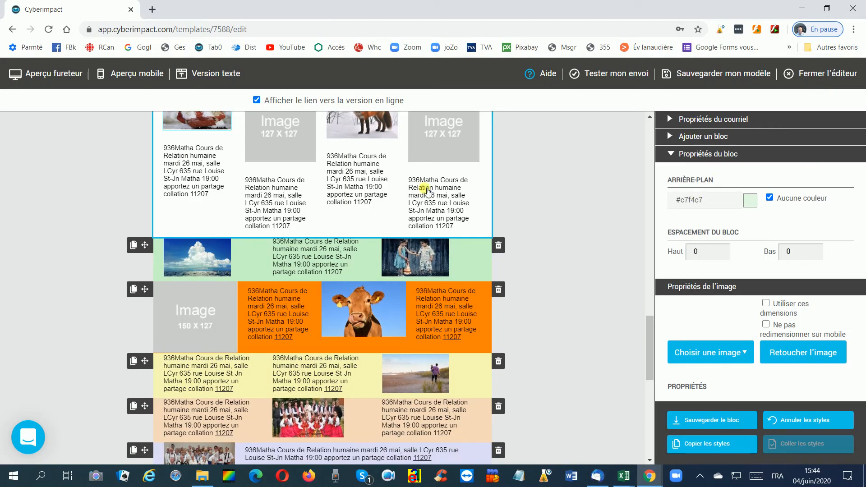
pyautogui.scroll(1, 428, 189)
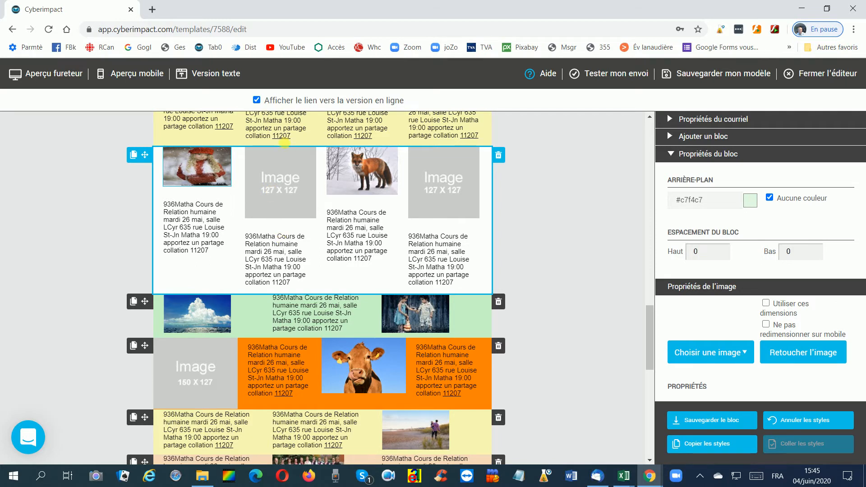
# Step: Fill the block's second image placeholder with the 639 Ko photo of the woman from the modif folder of Mes images
pyautogui.click(285, 187)
pyautogui.scroll(-3, 841, 349)
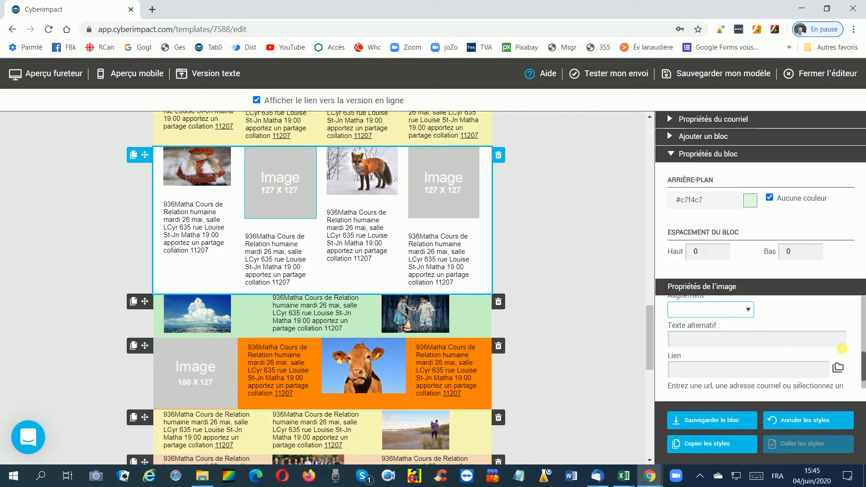
pyautogui.scroll(1, 819, 355)
pyautogui.scroll(1, 758, 348)
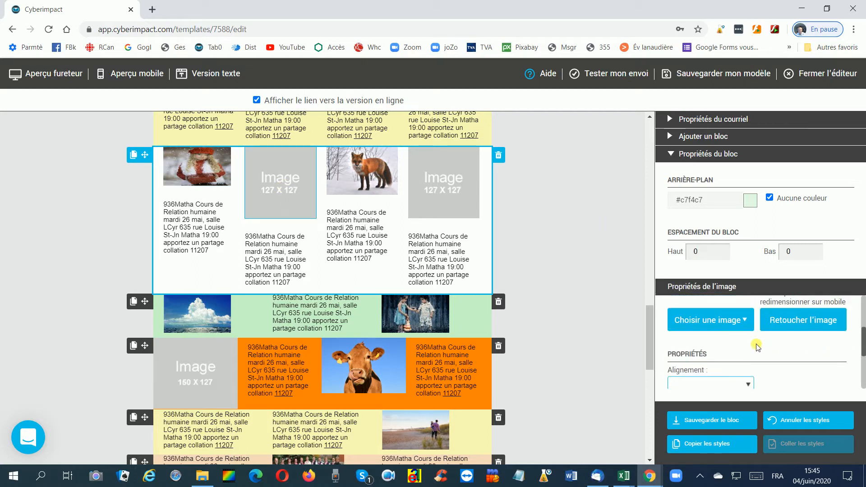
pyautogui.click(716, 321)
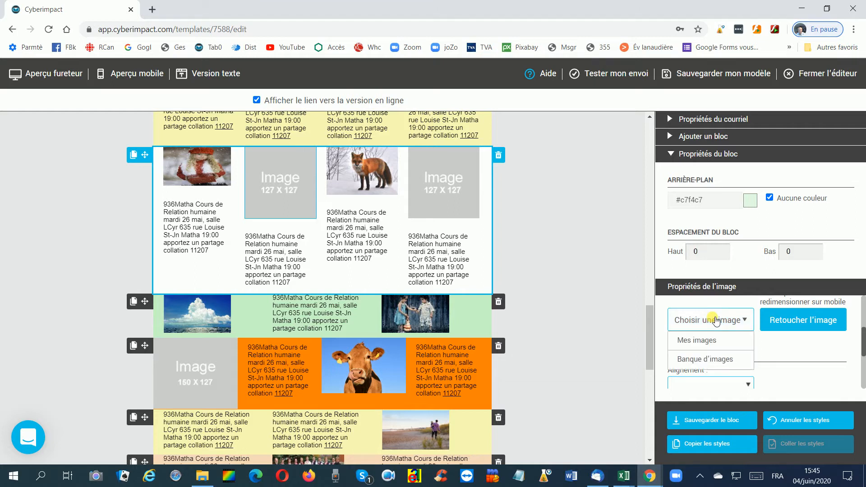
pyautogui.click(702, 341)
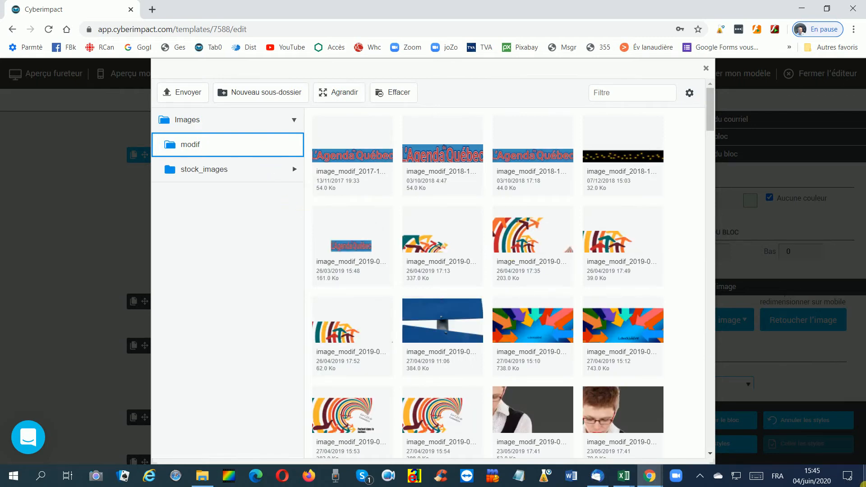
pyautogui.scroll(-5, 539, 435)
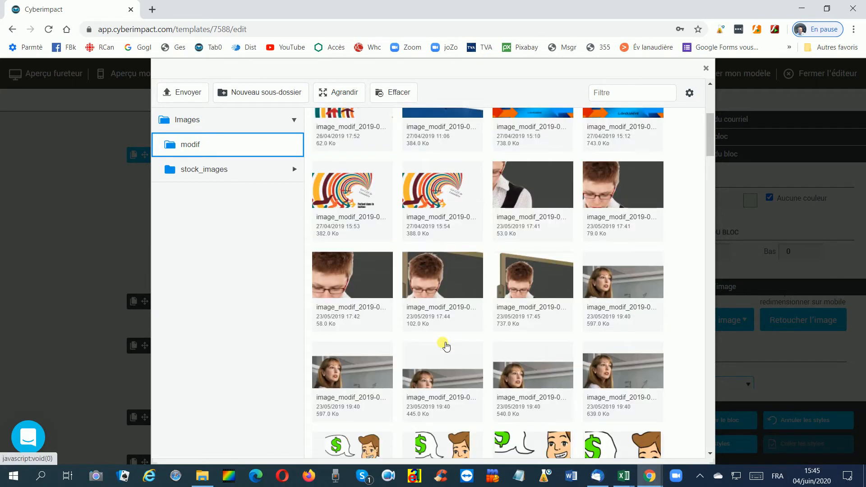
pyautogui.click(614, 377)
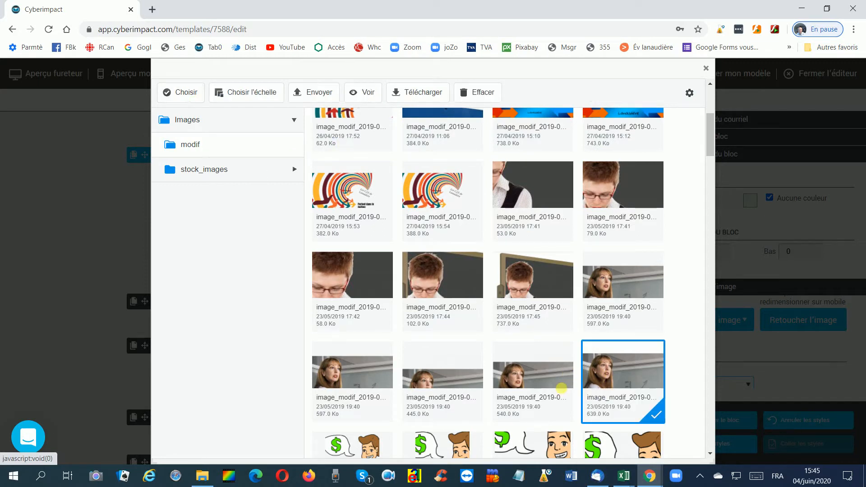
pyautogui.click(192, 94)
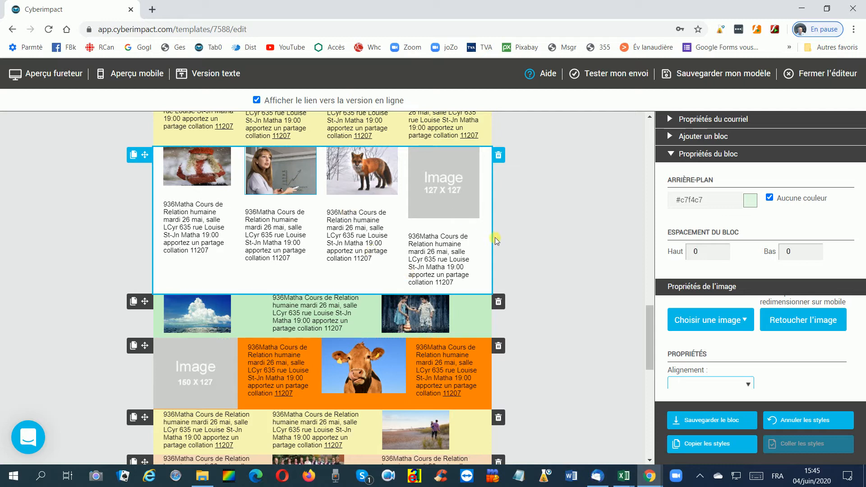
# Step: Fill the block's fourth image placeholder with the 115 Ko photo of the woman in a white headscarf from the modif folder of Mes images
pyautogui.click(455, 192)
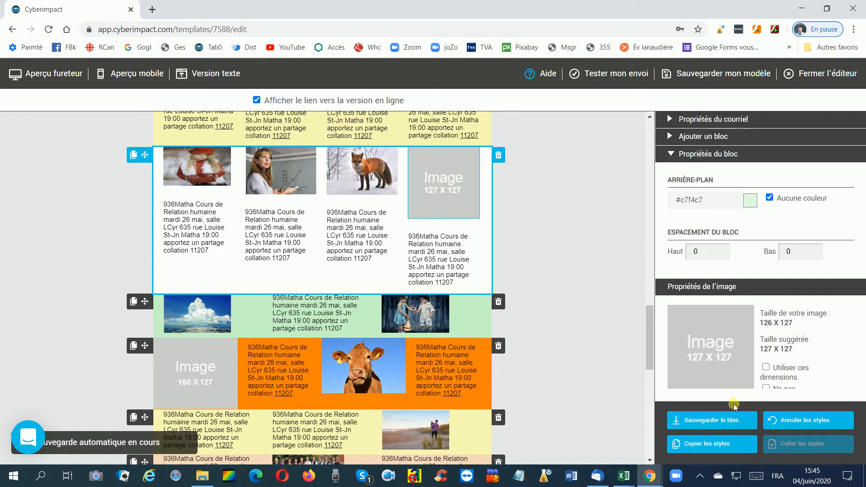
pyautogui.scroll(-3, 712, 357)
pyautogui.scroll(1, 712, 346)
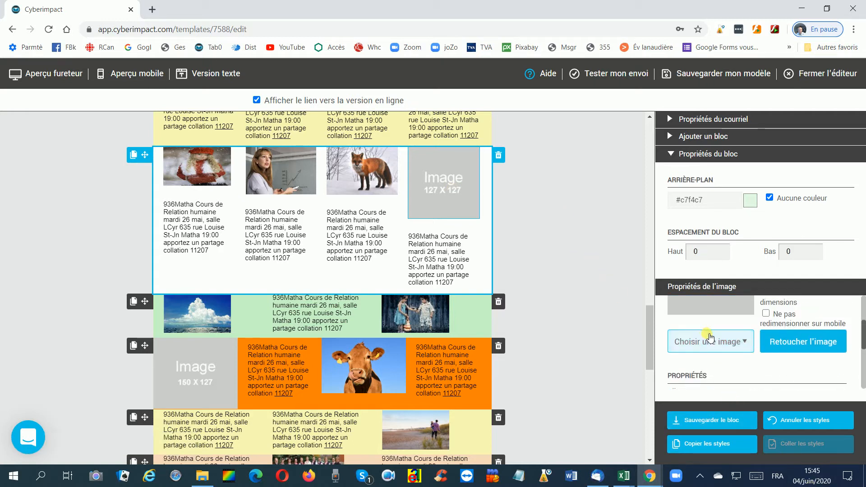
pyautogui.click(712, 347)
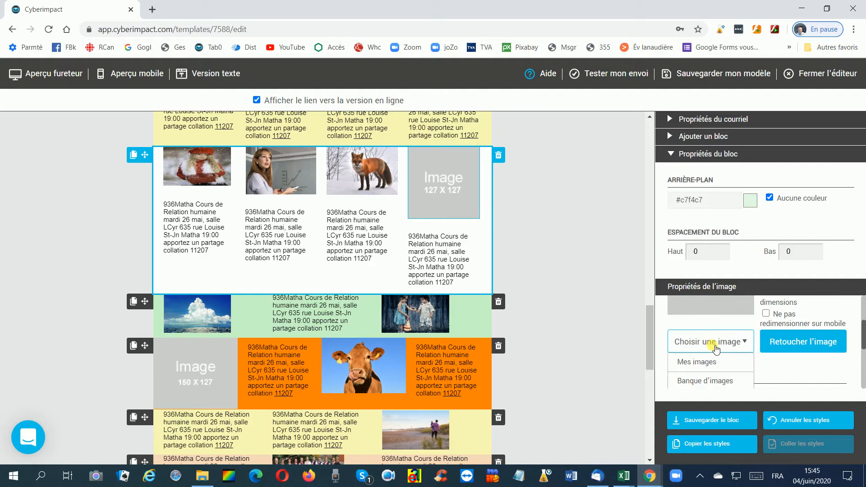
pyautogui.click(697, 362)
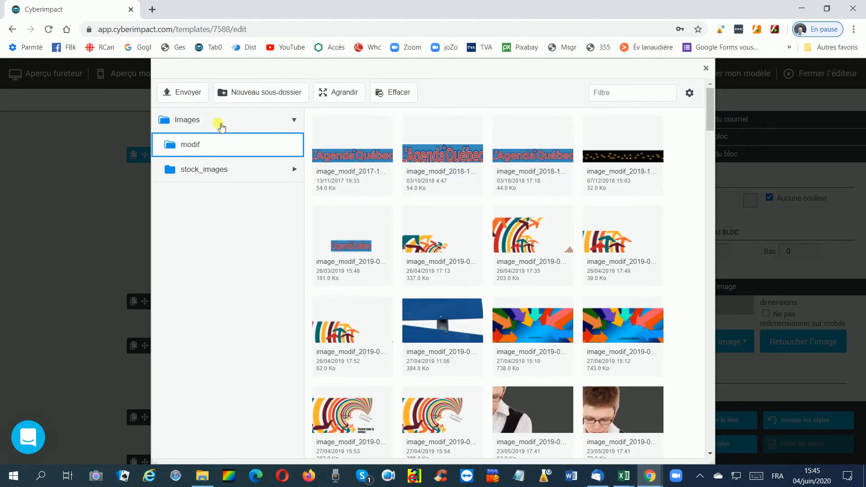
pyautogui.scroll(-8, 421, 274)
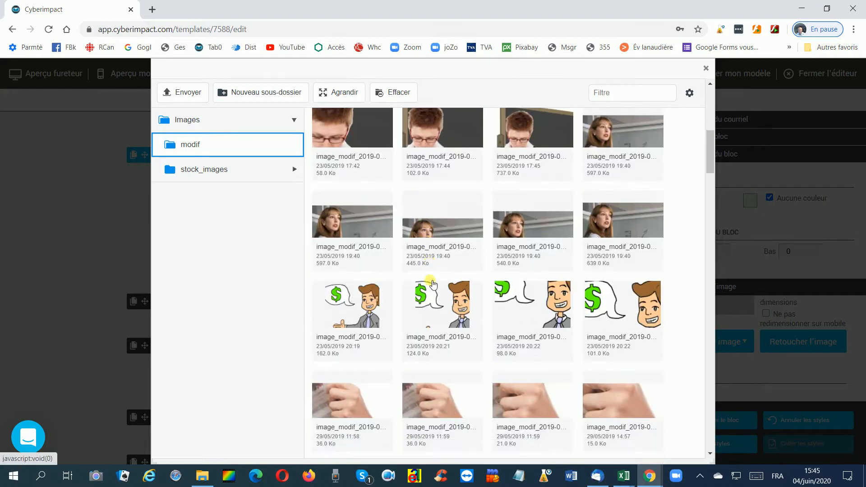
pyautogui.scroll(-5, 432, 283)
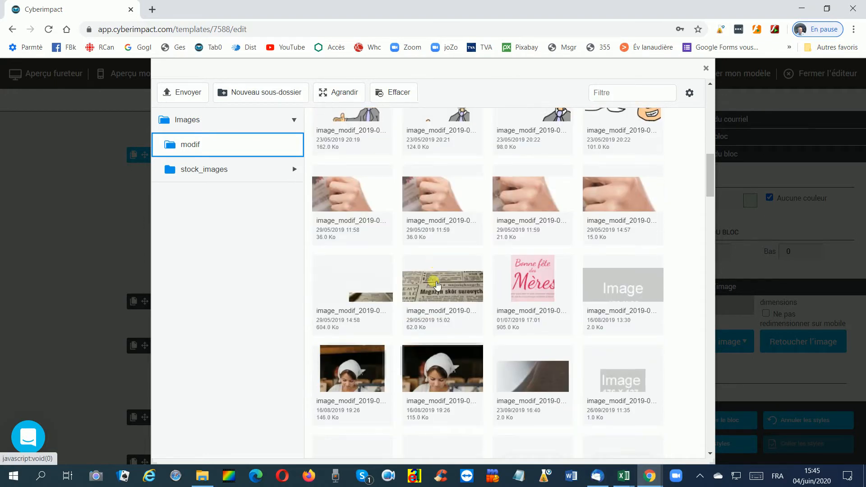
pyautogui.scroll(-2, 436, 284)
pyautogui.click(438, 315)
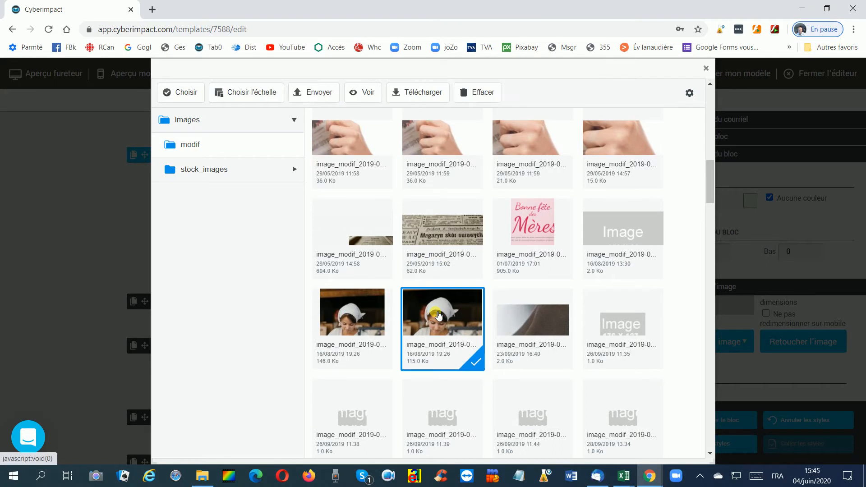
pyautogui.click(169, 144)
pyautogui.click(181, 92)
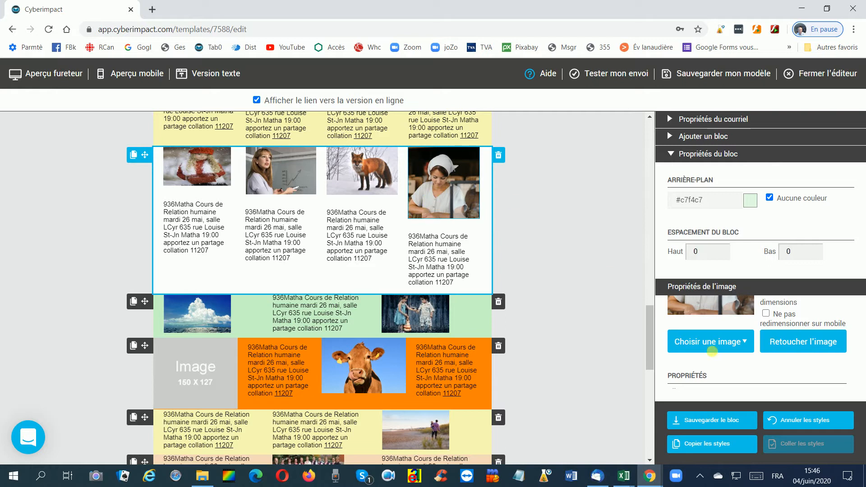
# Step: Open the headscarf photo for retouching and set its canvas to 120 px wide and 70 px high
pyautogui.click(800, 342)
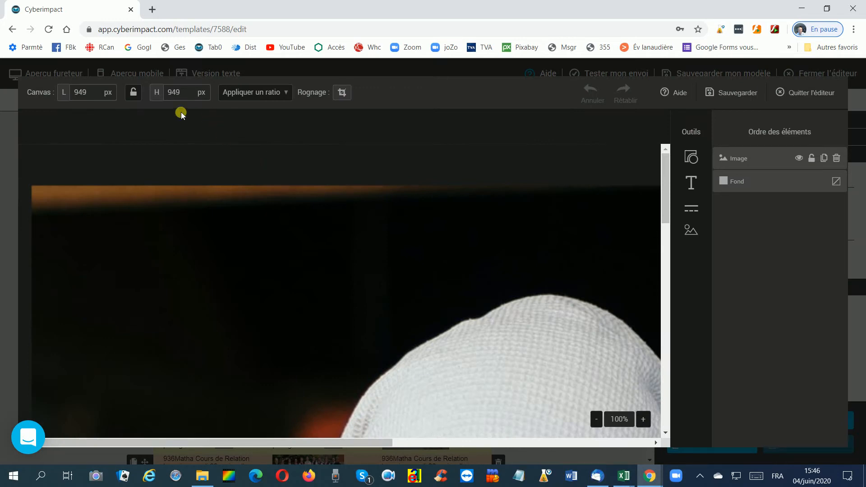
pyautogui.click(93, 98)
pyautogui.press('BackSpace')
pyautogui.press('BackSpace')
pyautogui.press('BackSpace')
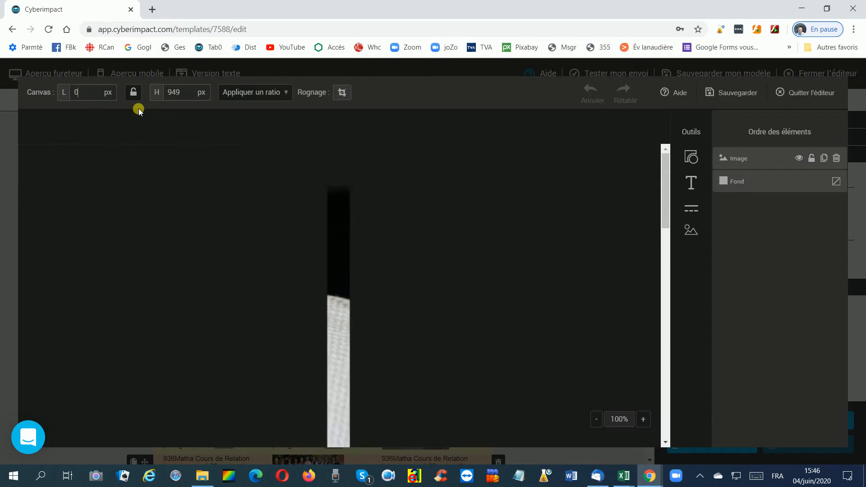
pyautogui.write('120')
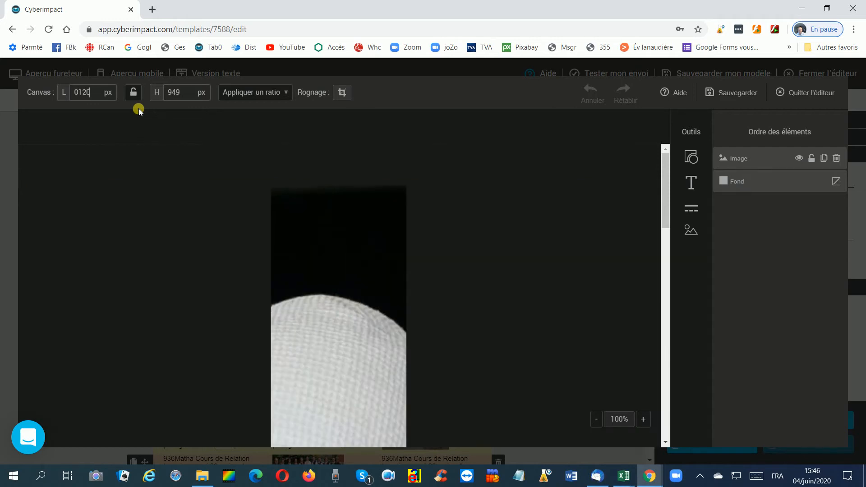
pyautogui.click(184, 96)
pyautogui.press('BackSpace')
pyautogui.press('BackSpace')
pyautogui.press('BackSpace')
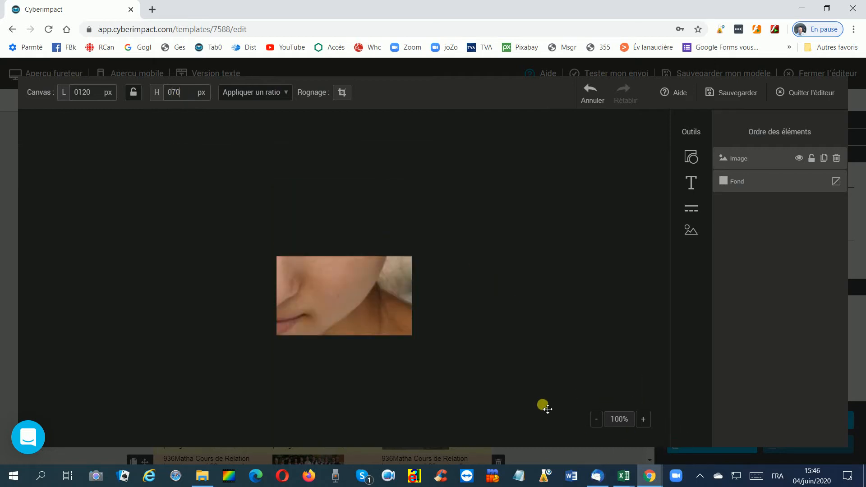
# Step: Shrink the photo from all four sides until it roughly matches the size of the small canvas area
pyautogui.click(589, 389)
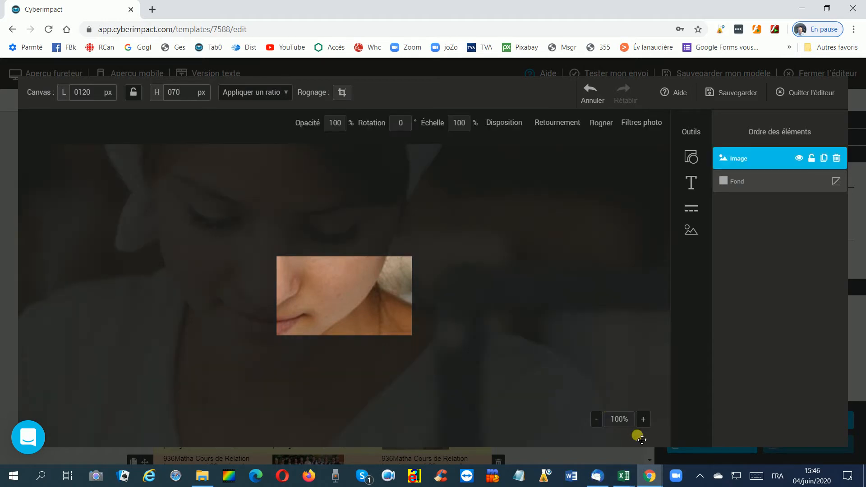
pyautogui.click(598, 418)
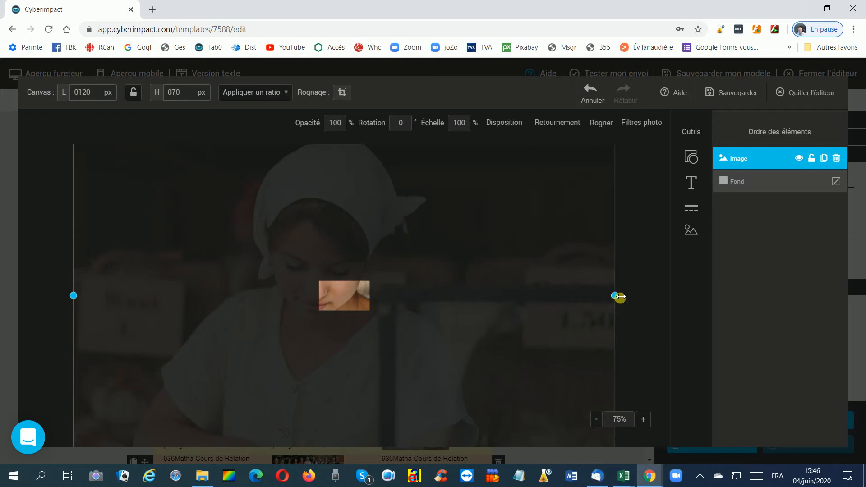
pyautogui.moveTo(621, 298); pyautogui.dragTo(371, 307)
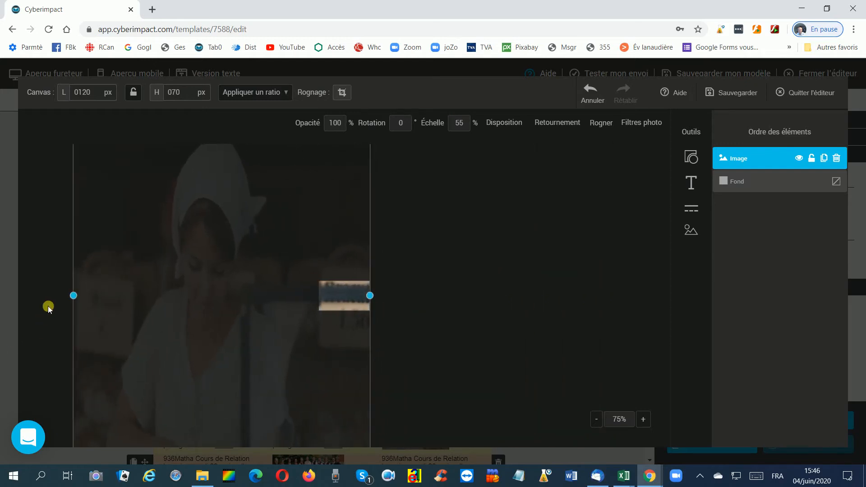
pyautogui.moveTo(76, 299); pyautogui.dragTo(315, 296)
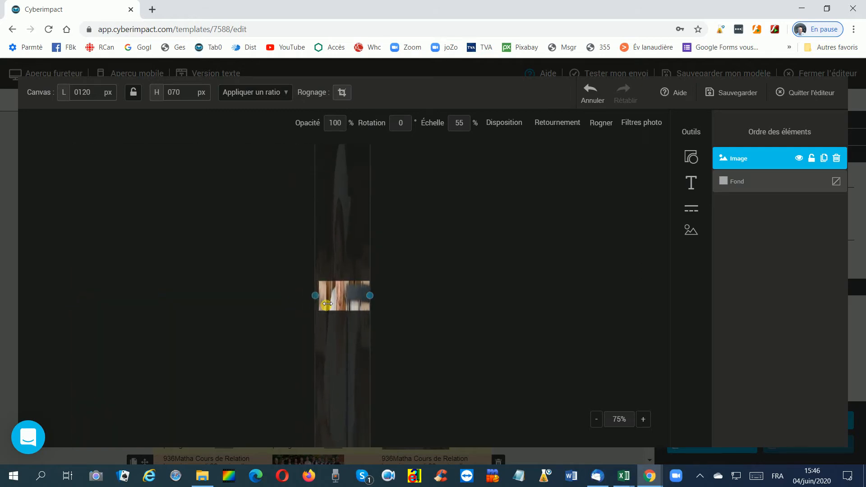
pyautogui.click(597, 419)
pyautogui.click(597, 419)
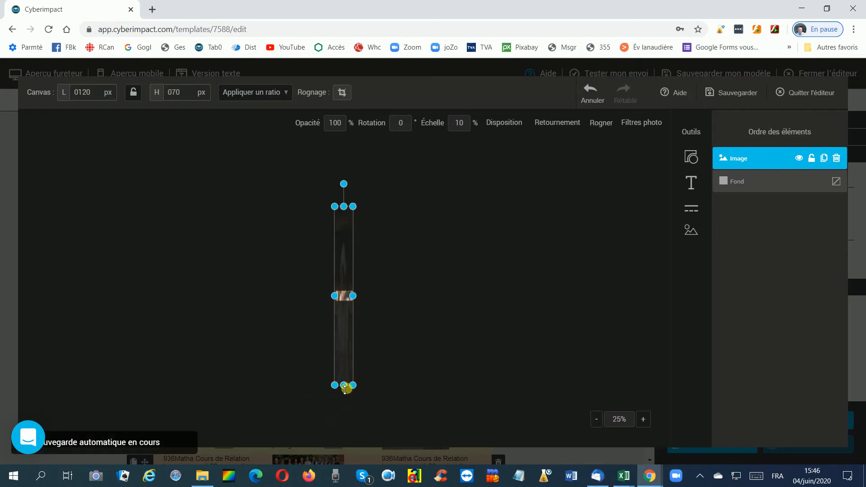
pyautogui.moveTo(345, 387); pyautogui.dragTo(344, 304)
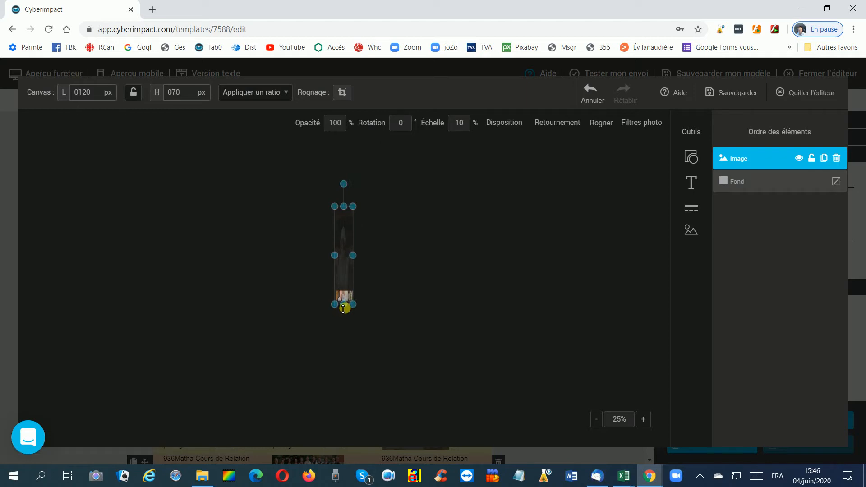
pyautogui.moveTo(346, 212); pyautogui.dragTo(350, 295)
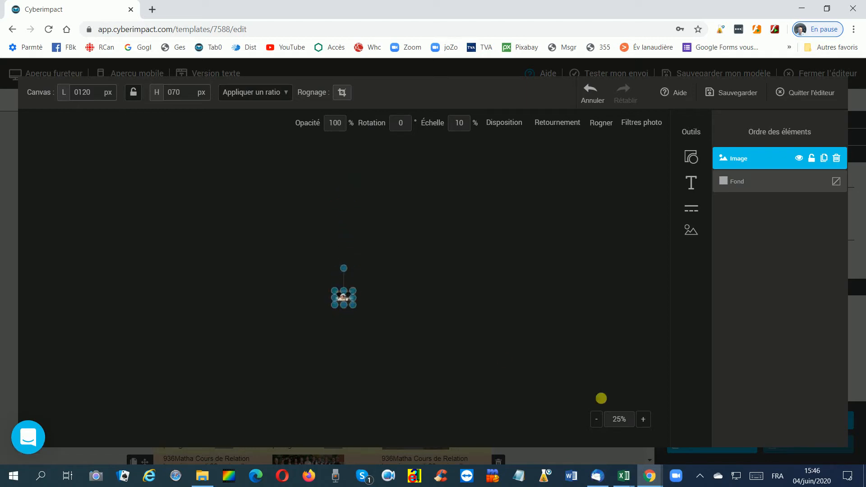
# Step: Move the upside-down photo onto the canvas and rotate it about 180° so the woman is upright
pyautogui.click(644, 419)
pyautogui.click(644, 420)
pyautogui.click(644, 420)
pyautogui.click(644, 420)
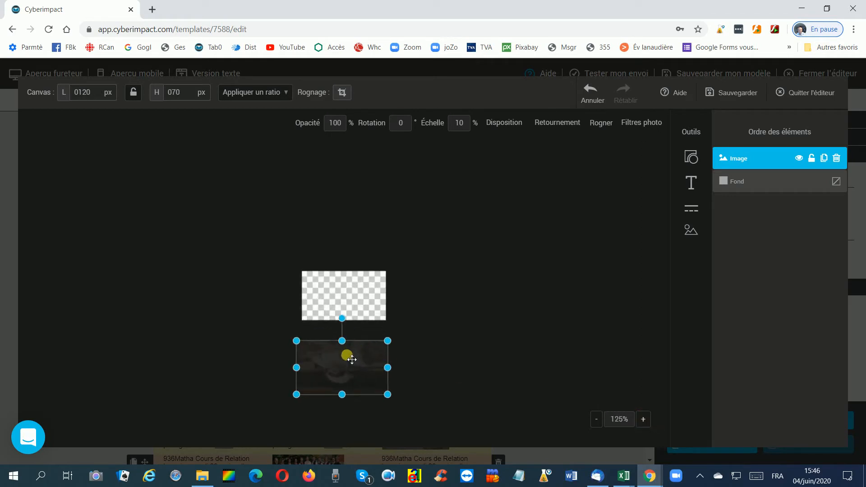
pyautogui.moveTo(350, 358); pyautogui.dragTo(354, 288)
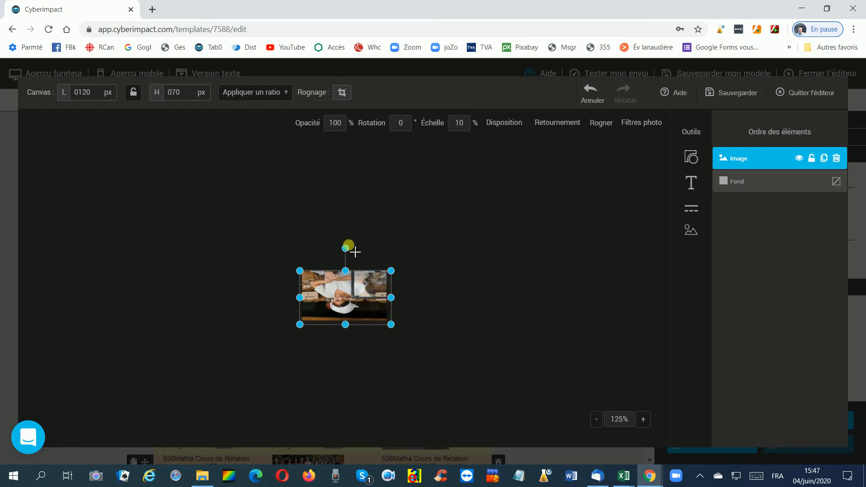
pyautogui.moveTo(345, 245); pyautogui.dragTo(270, 271)
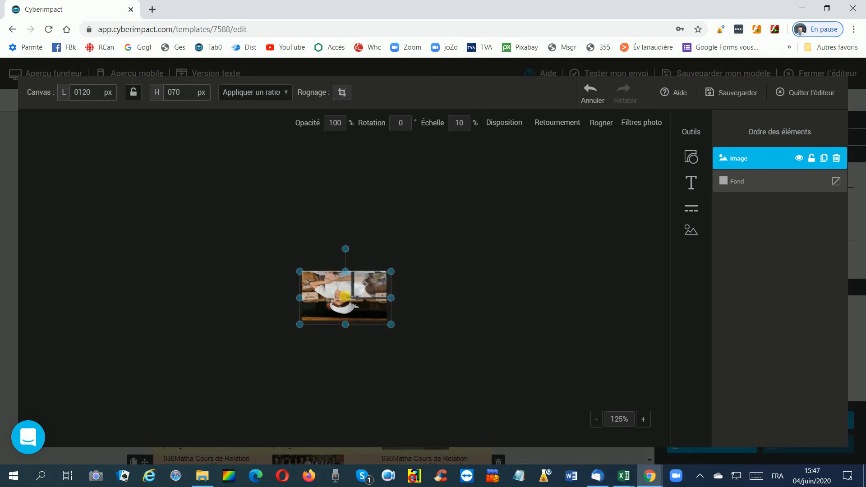
pyautogui.moveTo(345, 296)
pyautogui.mouseDown()
pyautogui.moveTo(352, 342)
pyautogui.moveTo(368, 345)
pyautogui.moveTo(356, 299)
pyautogui.mouseUp()
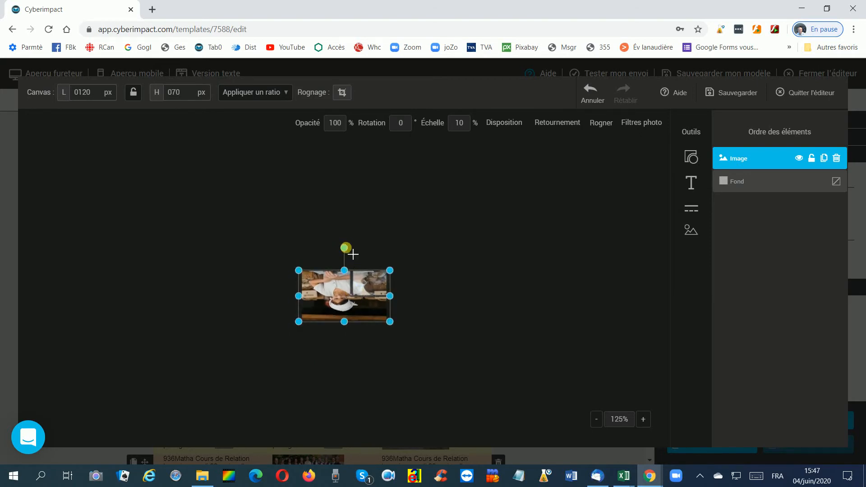
pyautogui.moveTo(346, 248); pyautogui.dragTo(350, 352)
# Step: Fine-tune the photo's rotation and its two side edges at higher magnification so it just covers the canvas
pyautogui.click(646, 420)
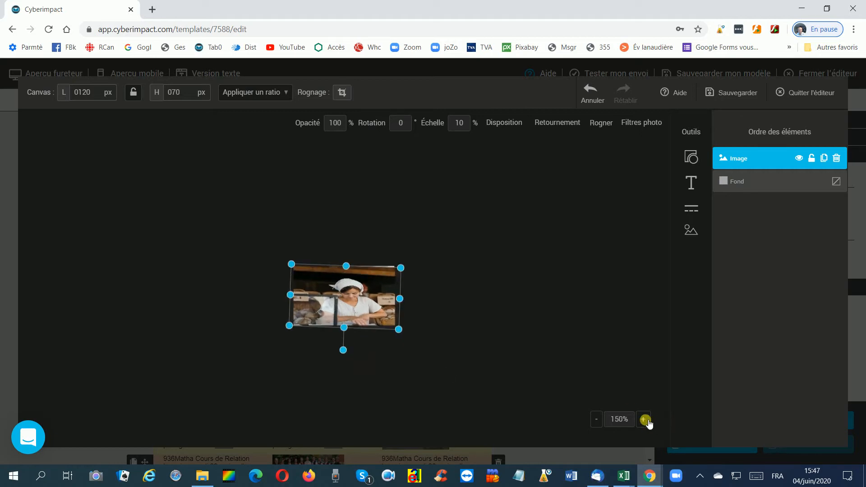
pyautogui.click(645, 420)
pyautogui.click(645, 420)
pyautogui.moveTo(343, 383); pyautogui.dragTo(350, 388)
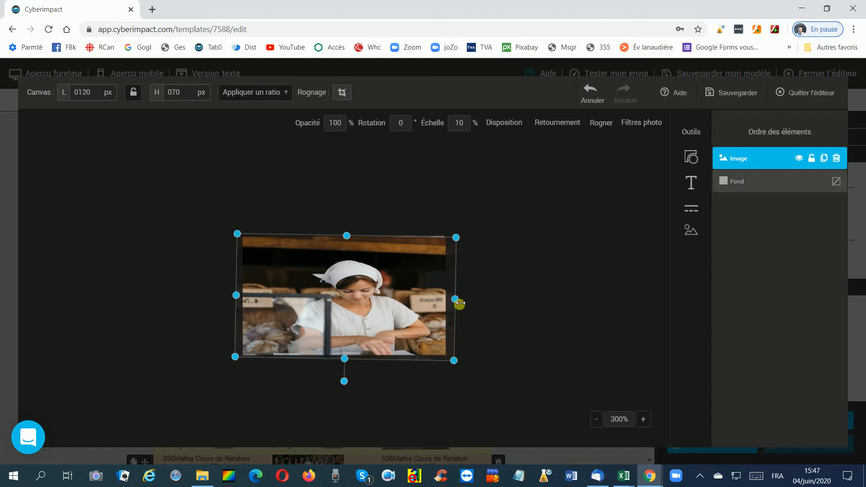
pyautogui.moveTo(450, 303); pyautogui.dragTo(446, 310)
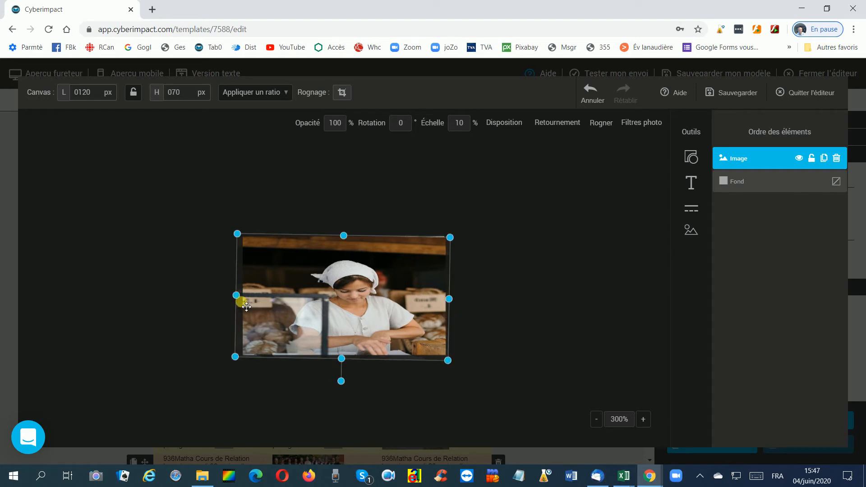
pyautogui.moveTo(240, 299); pyautogui.dragTo(244, 300)
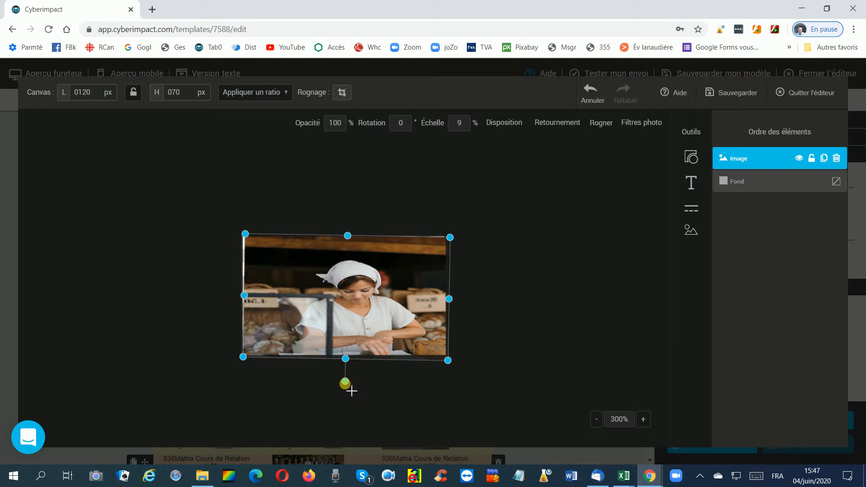
pyautogui.moveTo(345, 383); pyautogui.dragTo(346, 382)
pyautogui.moveTo(246, 300); pyautogui.dragTo(243, 297)
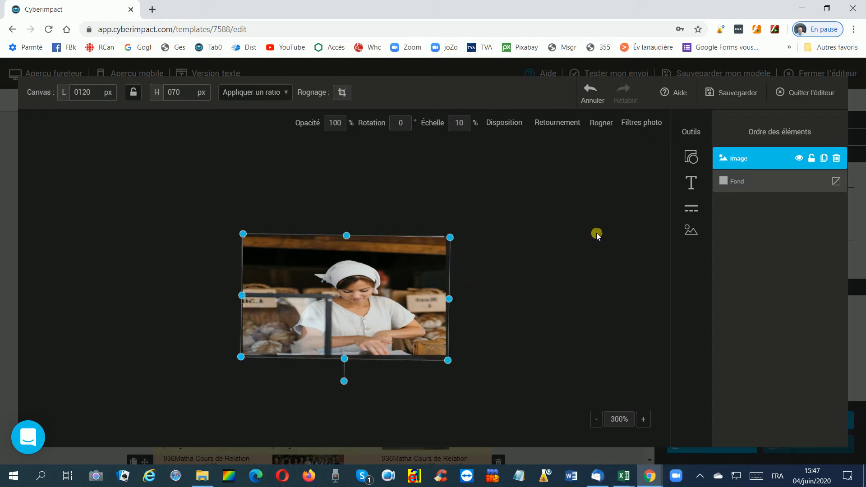
# Step: Save the retouched headscarf photo and close the image editor to return to the template
pyautogui.click(737, 93)
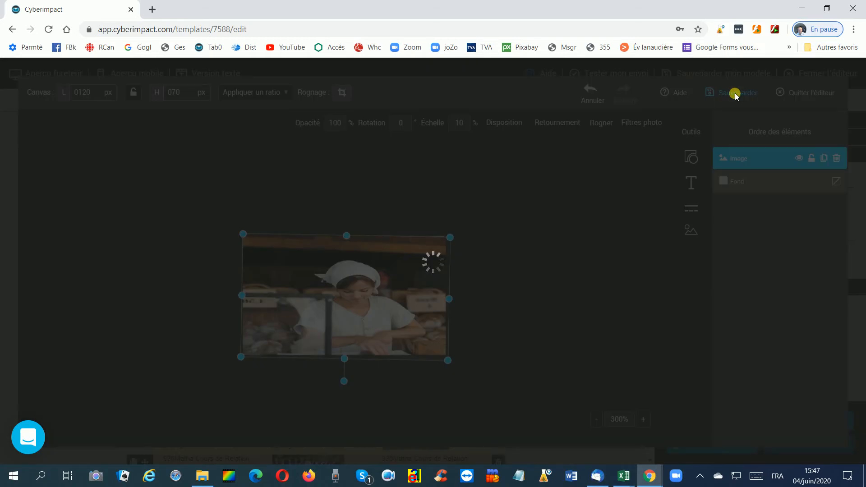
pyautogui.click(797, 96)
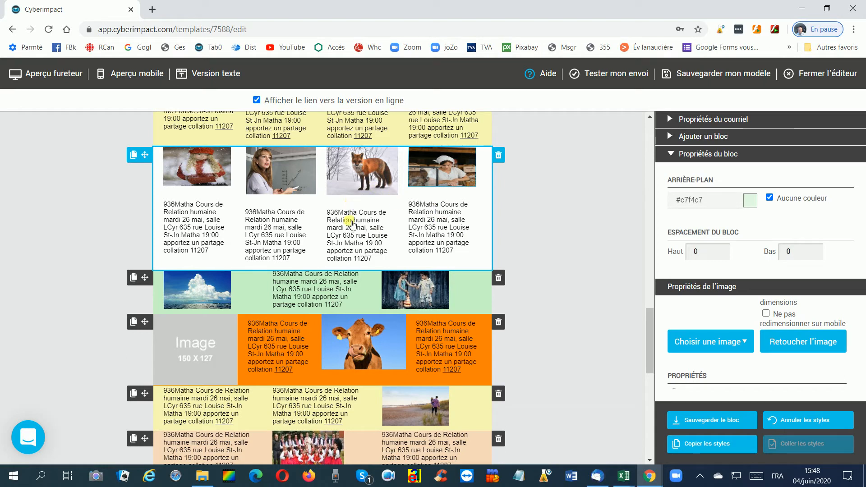
pyautogui.scroll(2, 269, 243)
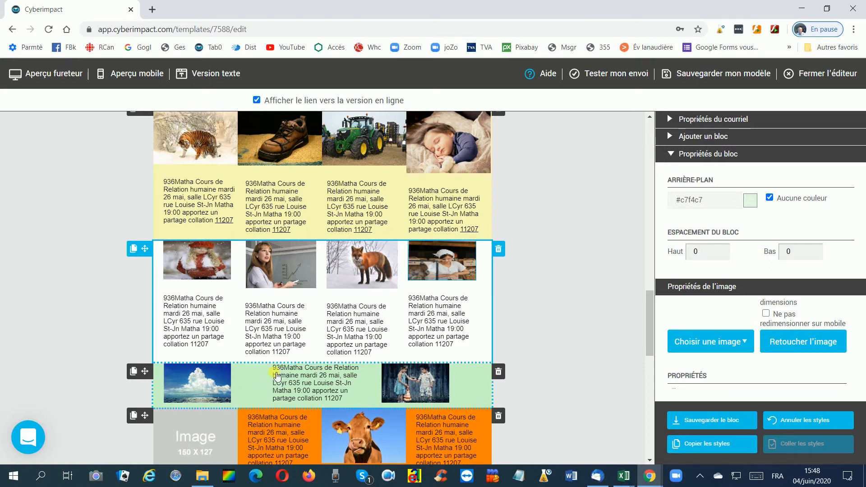
pyautogui.scroll(10, 278, 376)
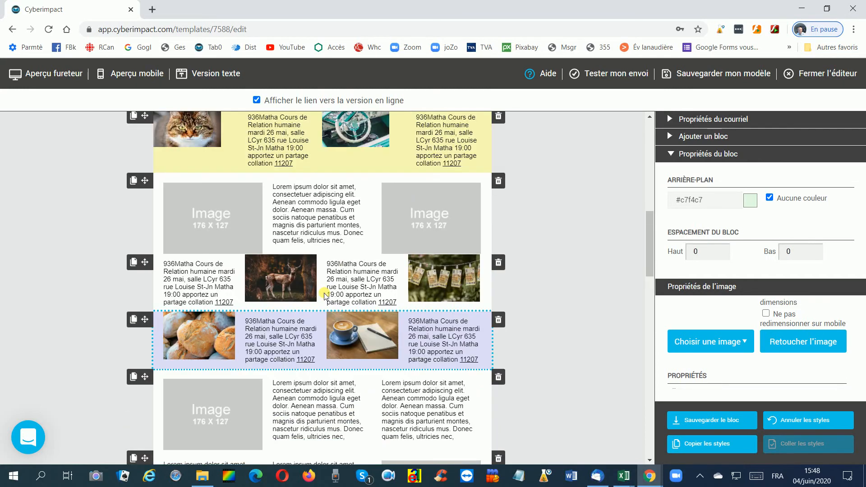
pyautogui.scroll(10, 323, 293)
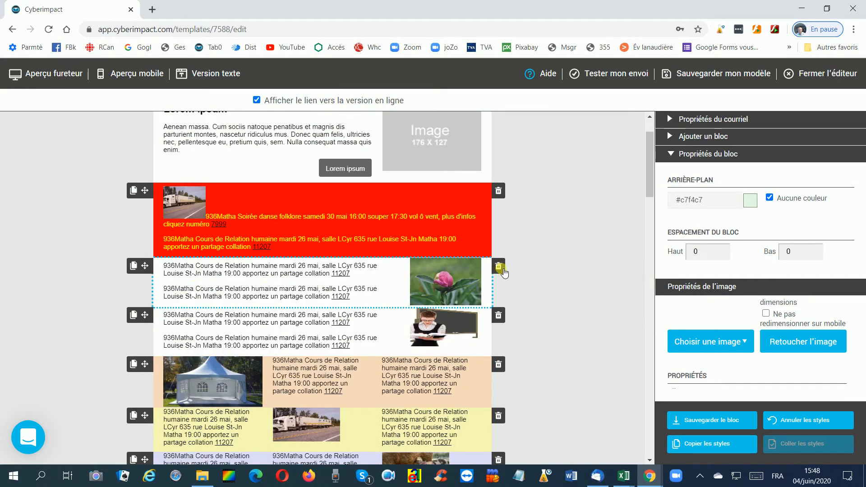
pyautogui.scroll(-1, 501, 272)
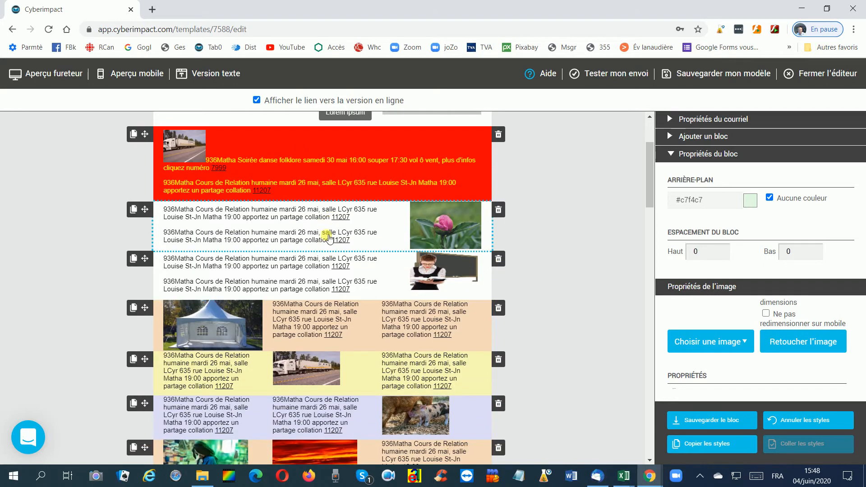
pyautogui.scroll(-15, 328, 238)
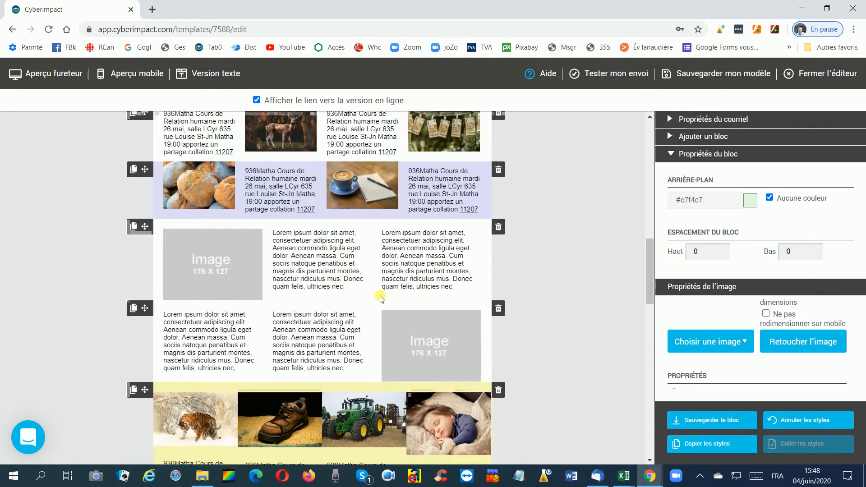
# Step: Examine the finished four-photo block and compare it with the other photo and text blocks of the template
pyautogui.scroll(-6, 381, 294)
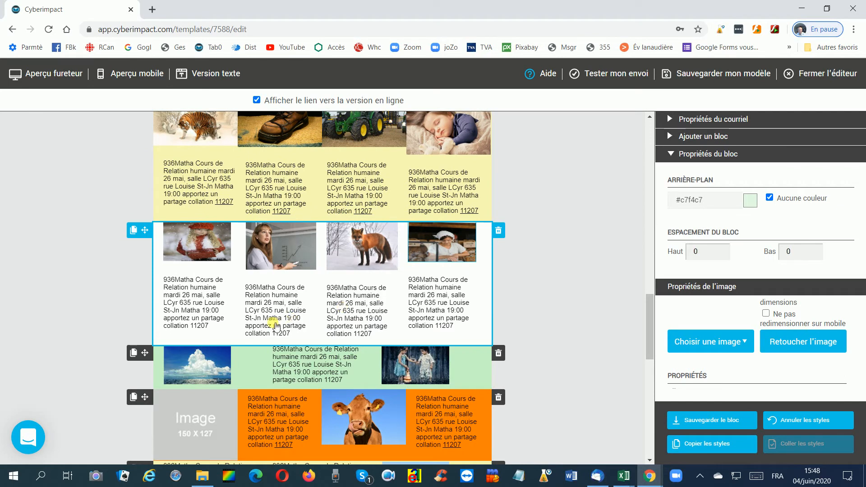
pyautogui.scroll(-1, 307, 283)
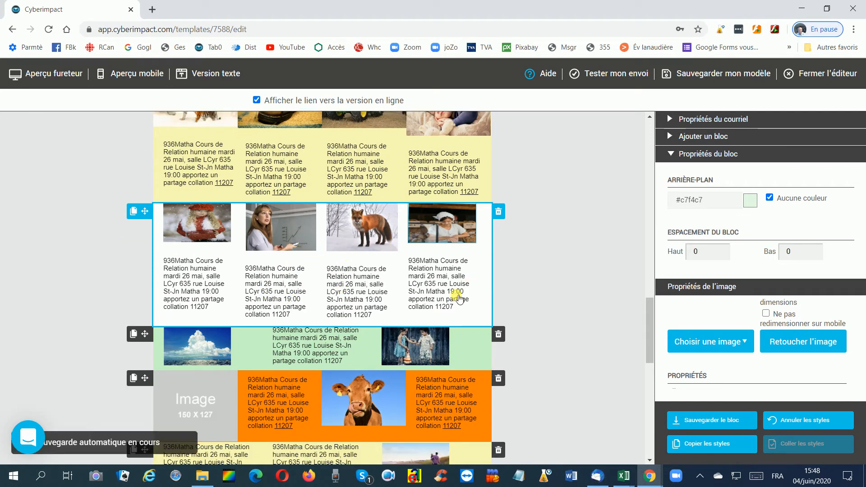
pyautogui.scroll(-2, 263, 298)
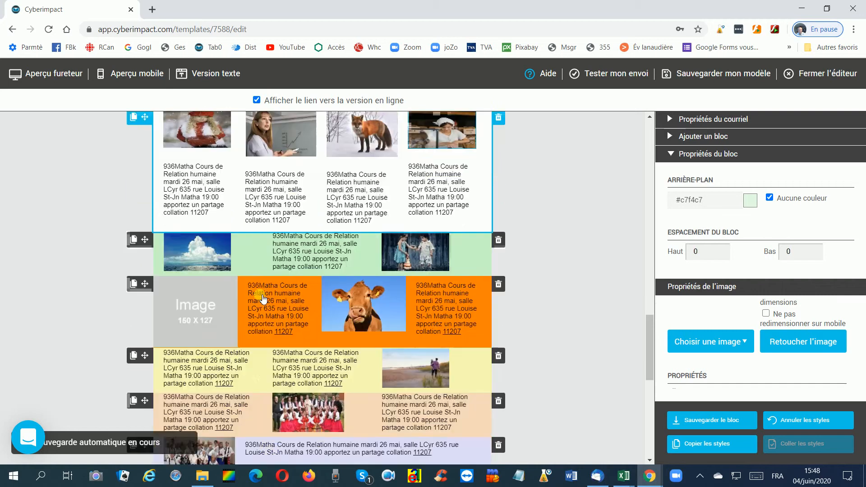
pyautogui.scroll(-5, 263, 299)
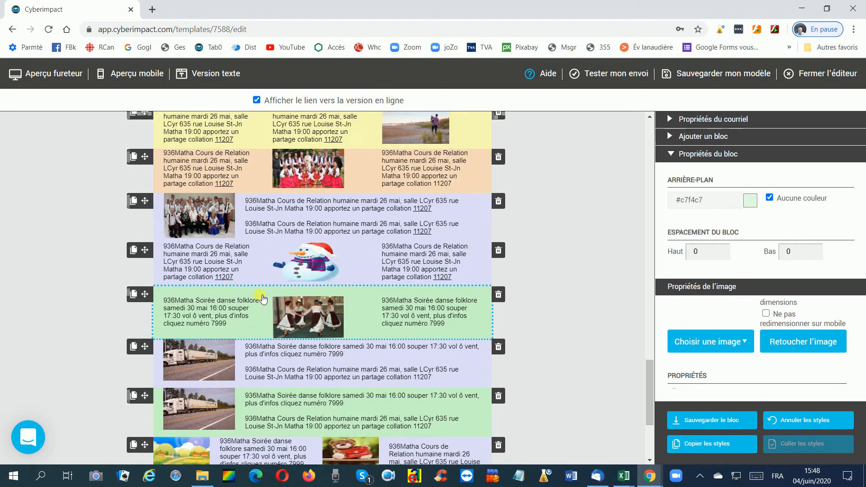
pyautogui.scroll(3, 263, 298)
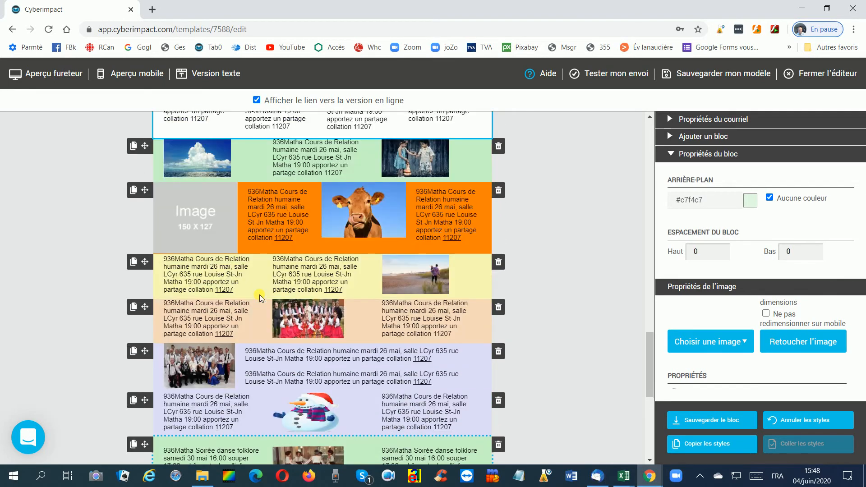
pyautogui.scroll(4, 259, 294)
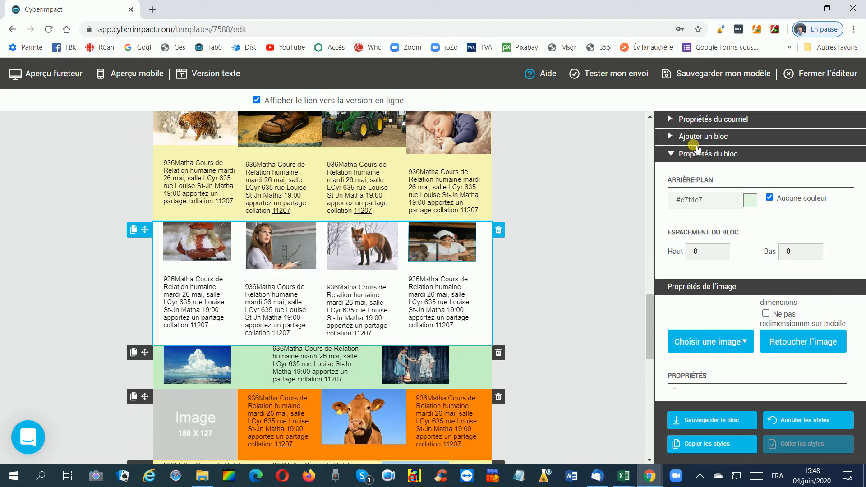
pyautogui.scroll(3, 584, 220)
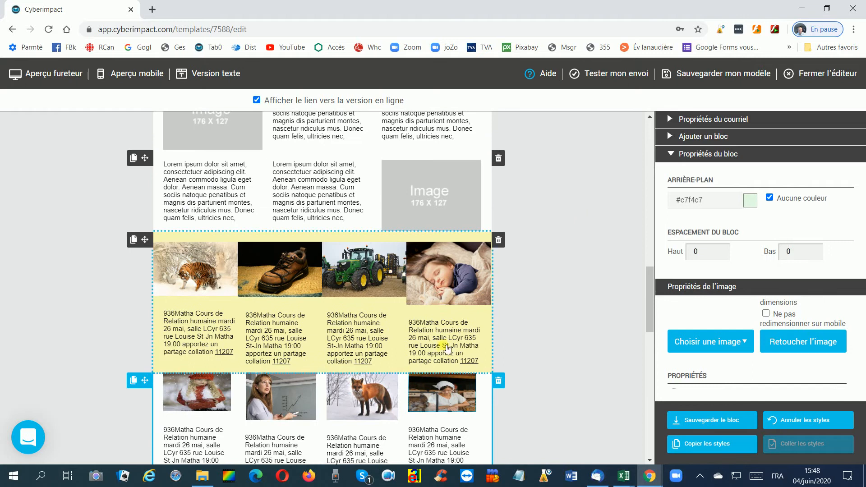
pyautogui.scroll(-3, 584, 220)
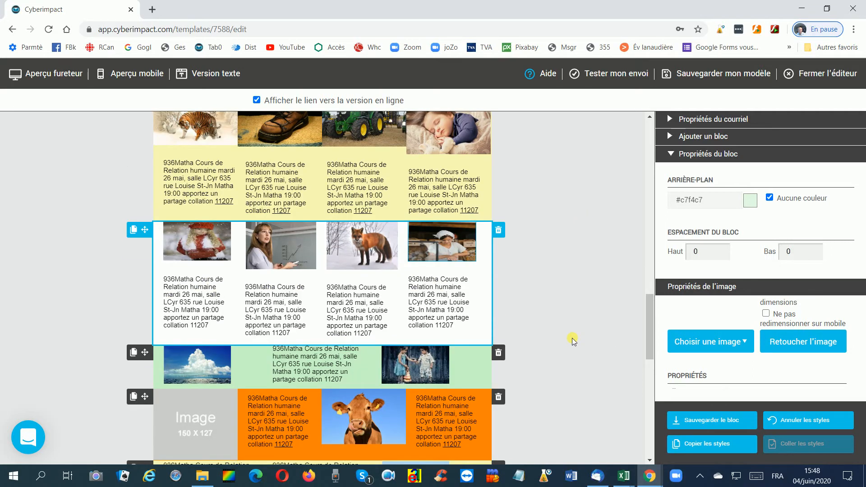
pyautogui.scroll(3, 573, 341)
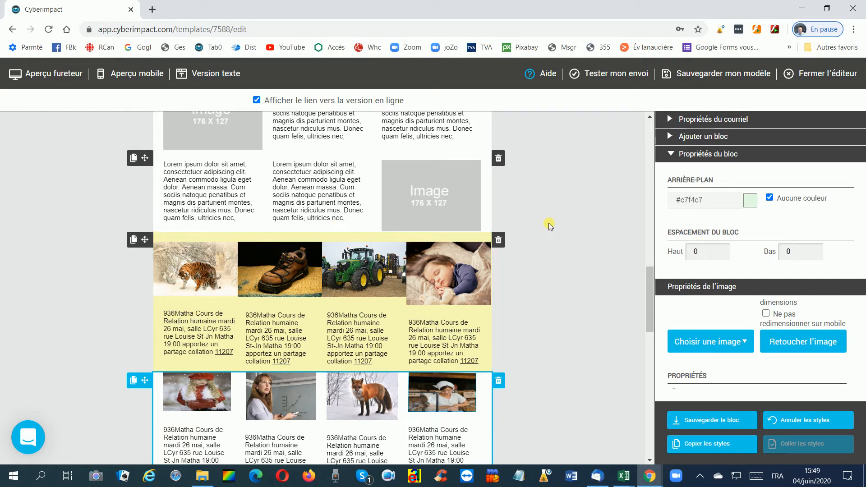
# Step: Search the template page for "936matha"
pyautogui.hotkey('ctrl', 'f')
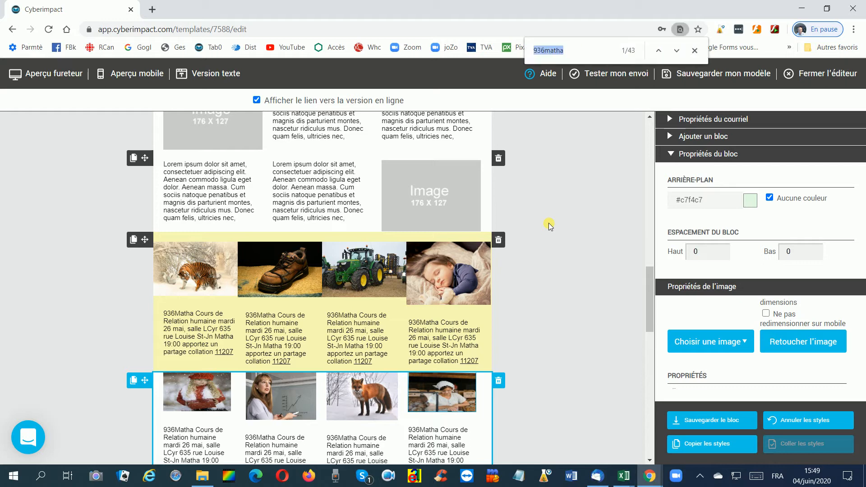
pyautogui.click(576, 60)
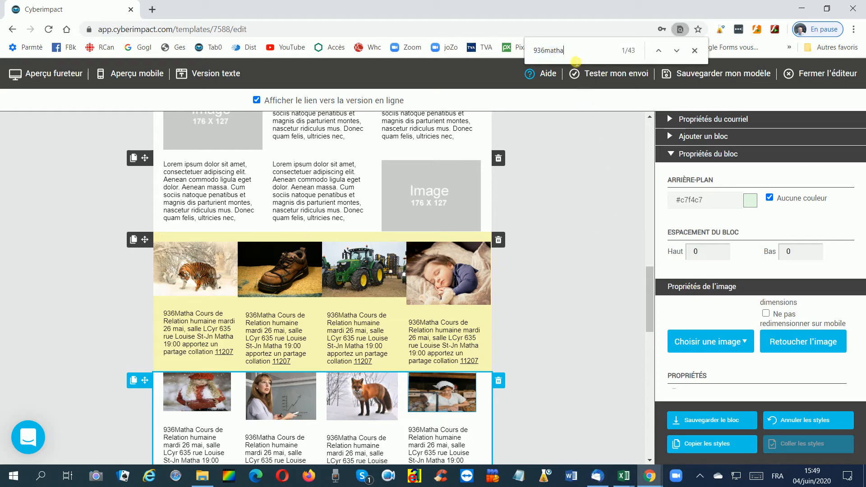
pyautogui.press('BackSpace')
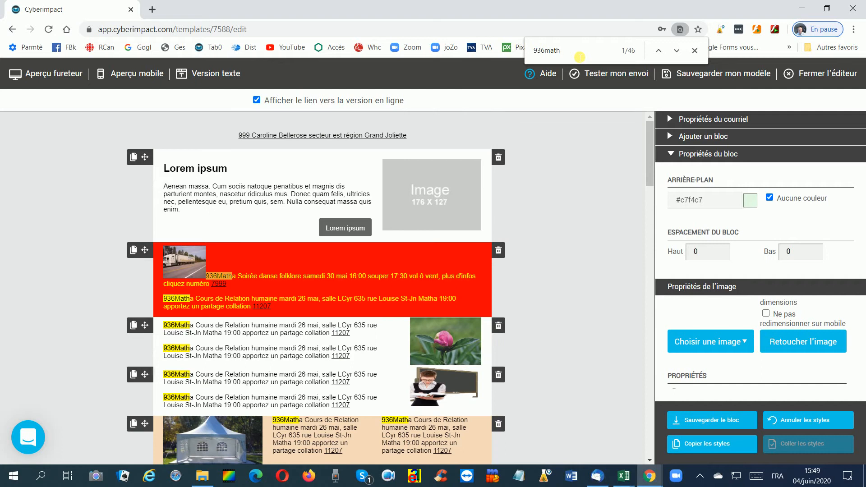
pyautogui.write('a')
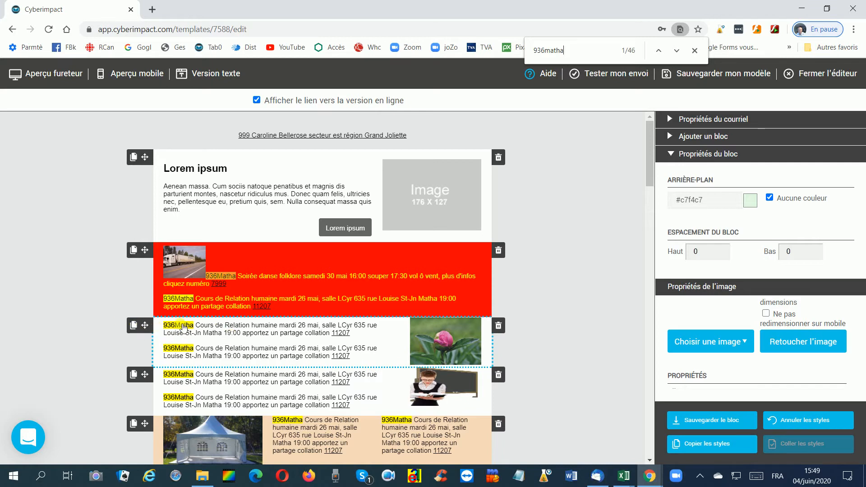
# Step: Review the highlighted "936matha" occurrences across the template's blocks, return to the template's beginning and close the search
pyautogui.scroll(-1, 221, 282)
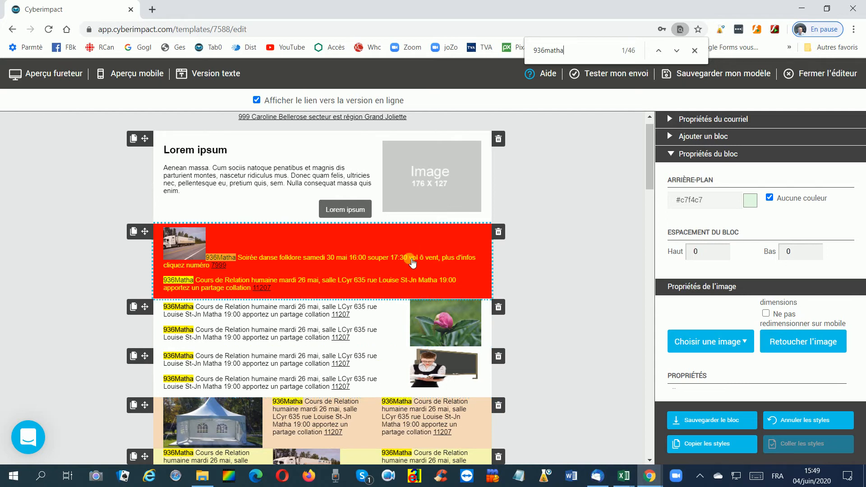
pyautogui.scroll(1, 412, 259)
pyautogui.scroll(-4, 409, 261)
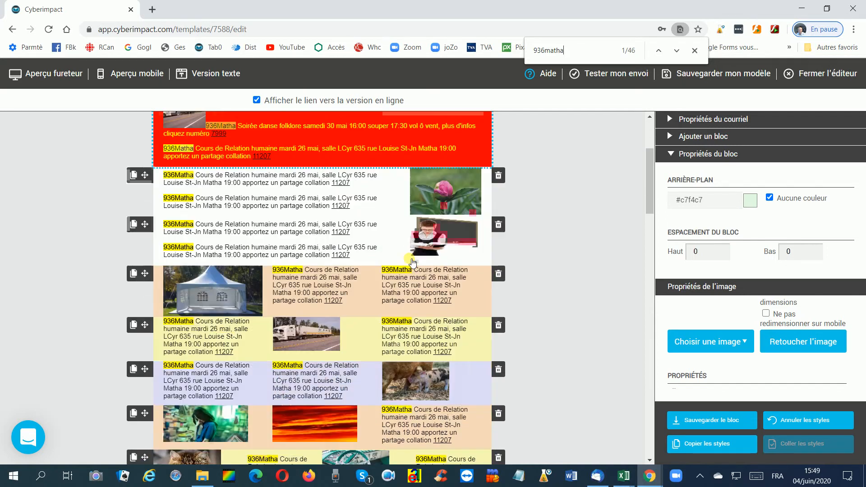
pyautogui.scroll(4, 406, 261)
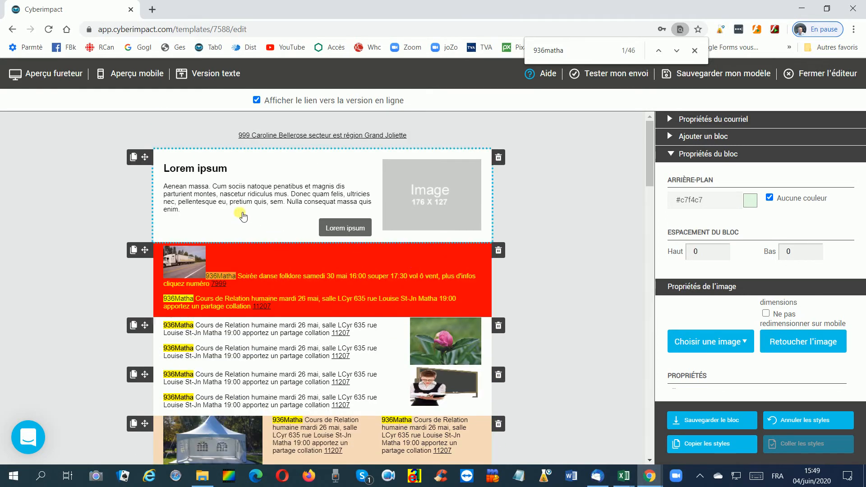
pyautogui.scroll(-10, 254, 204)
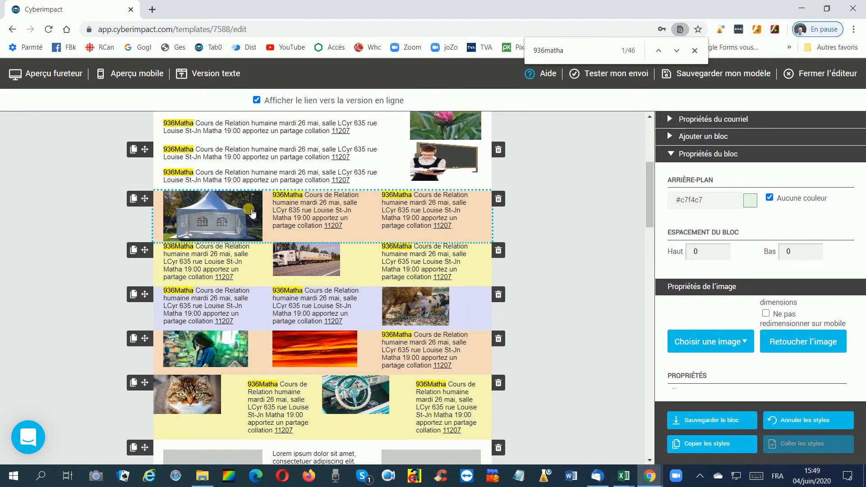
pyautogui.scroll(-1, 378, 239)
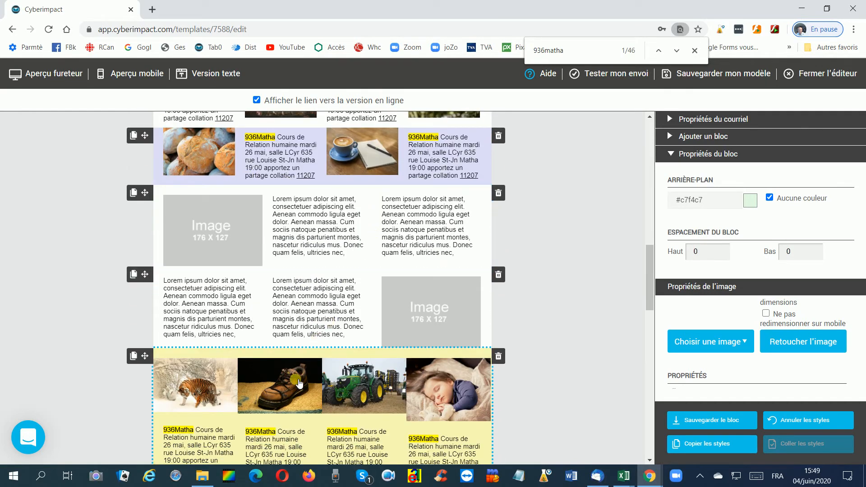
pyautogui.scroll(-4, 298, 382)
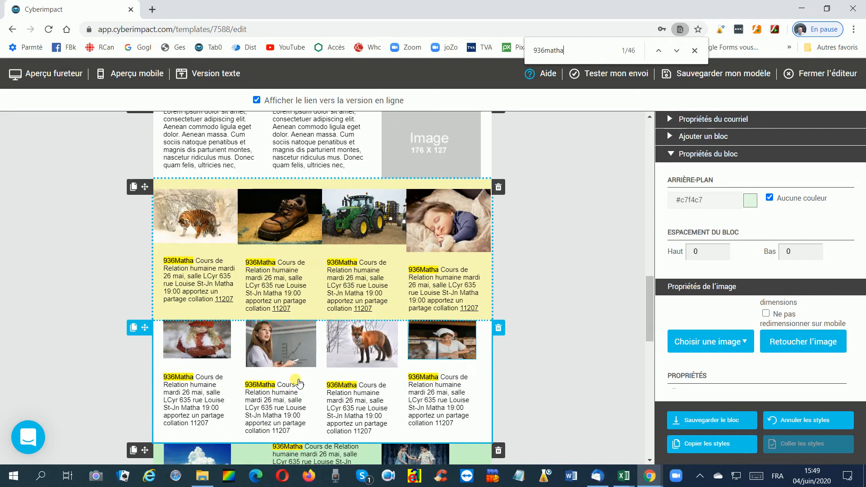
pyautogui.scroll(-5, 300, 384)
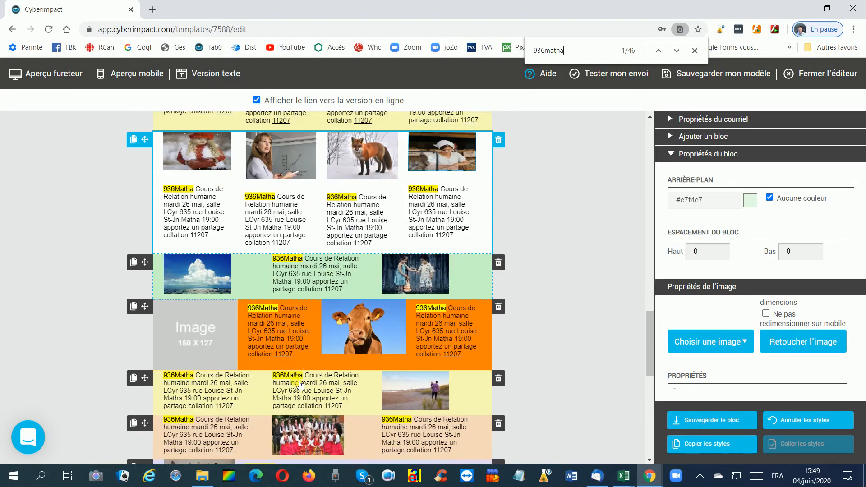
pyautogui.scroll(-1, 297, 327)
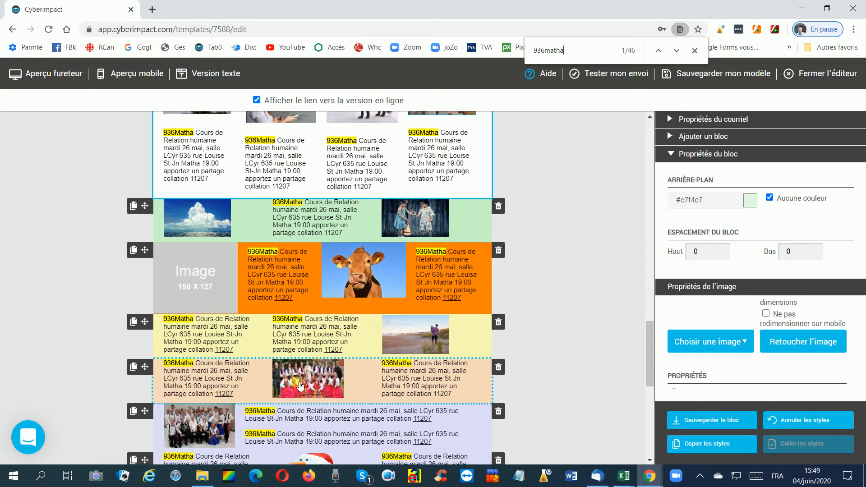
pyautogui.scroll(-10, 280, 334)
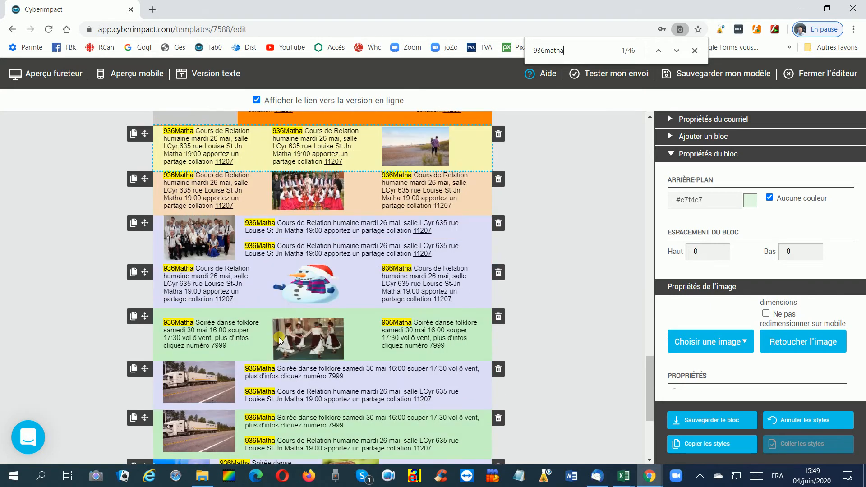
pyautogui.scroll(10, 278, 338)
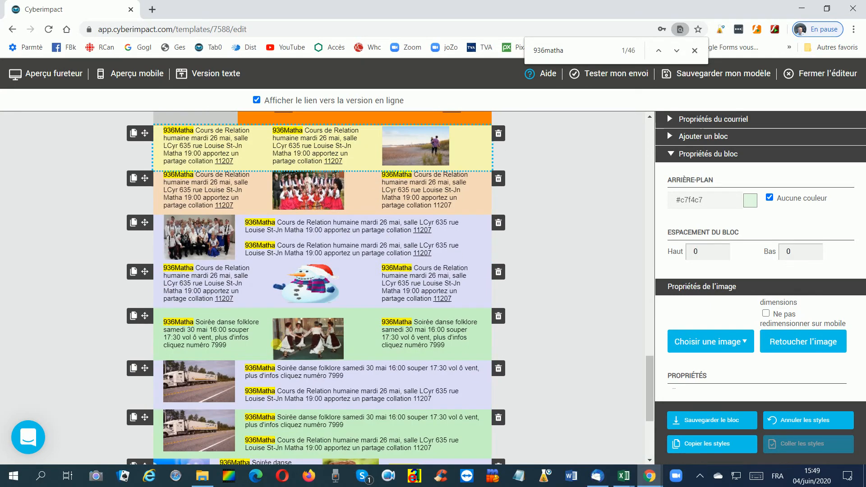
pyautogui.scroll(13, 272, 361)
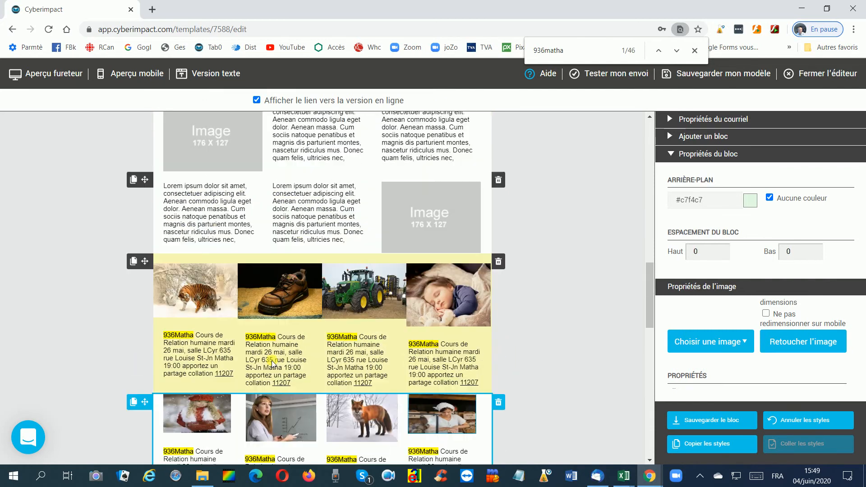
pyautogui.scroll(15, 272, 361)
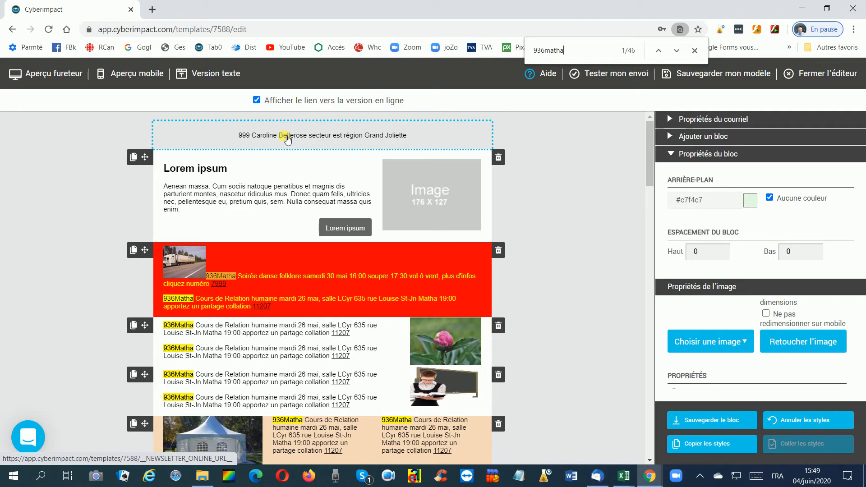
pyautogui.click(695, 50)
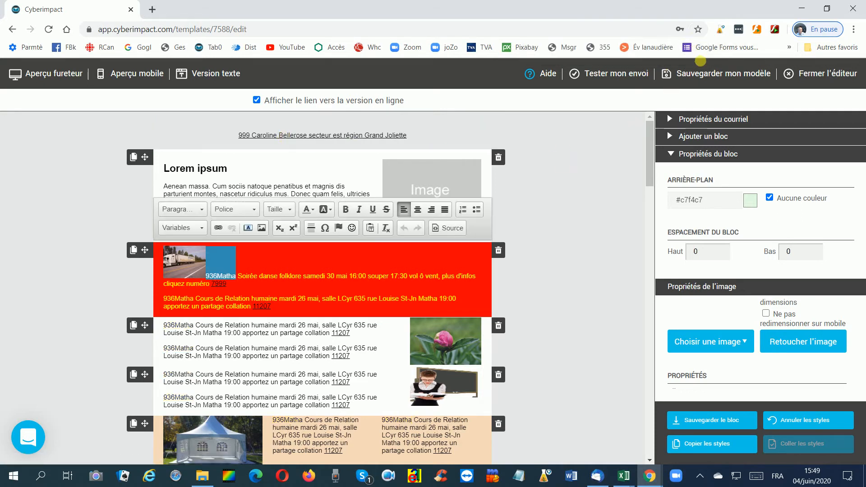
# Step: Save the template under the title "Celle ci est 127 par 96" and close the editor, saving once more on exit
pyautogui.click(702, 76)
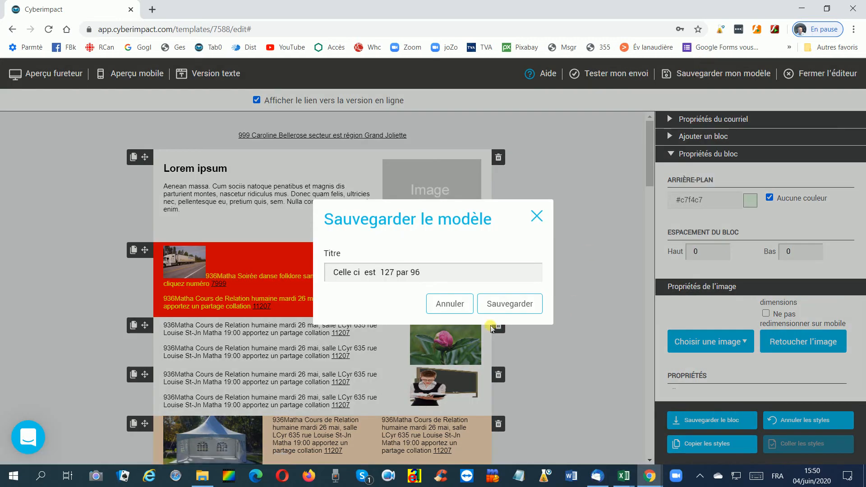
pyautogui.click(504, 307)
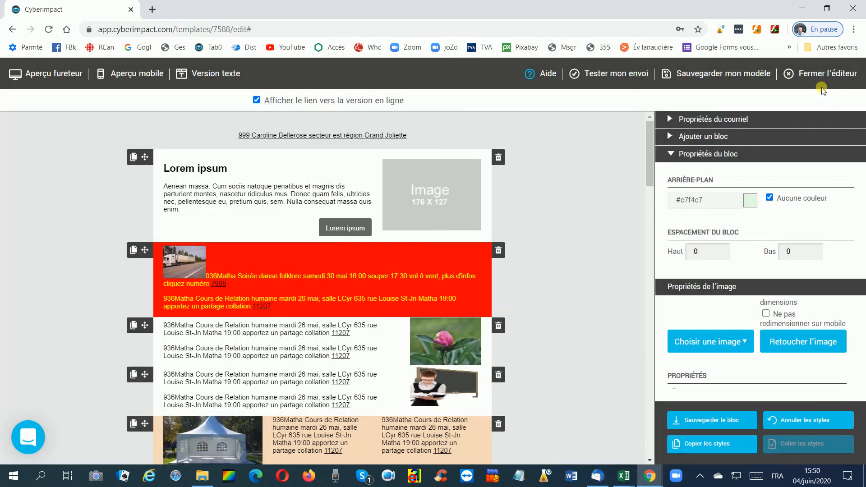
pyautogui.click(822, 74)
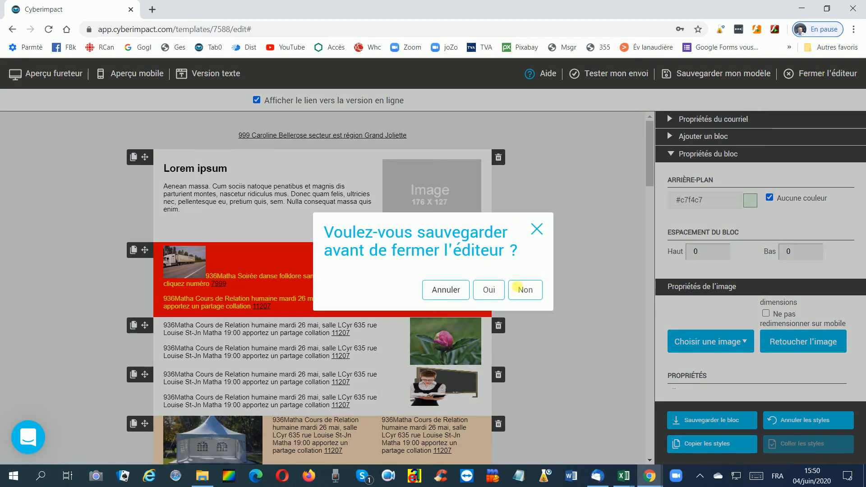
pyautogui.click(490, 291)
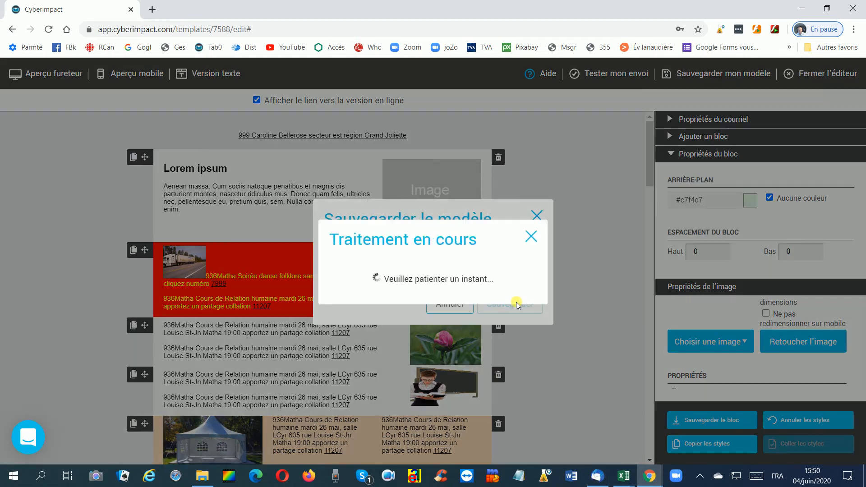
pyautogui.click(514, 305)
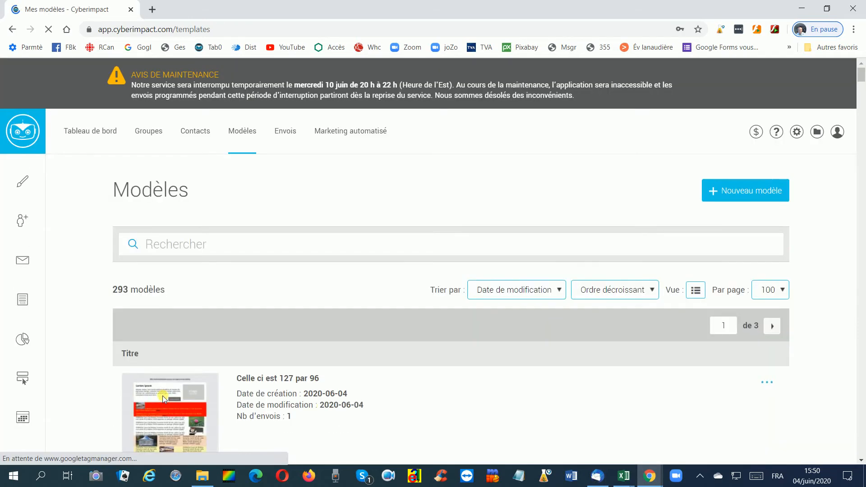
# Step: Create a mailing from the template "Celle ci est 127 par 96" and continue to its sending configuration
pyautogui.moveTo(184, 399)
pyautogui.scroll(-1, 183, 399)
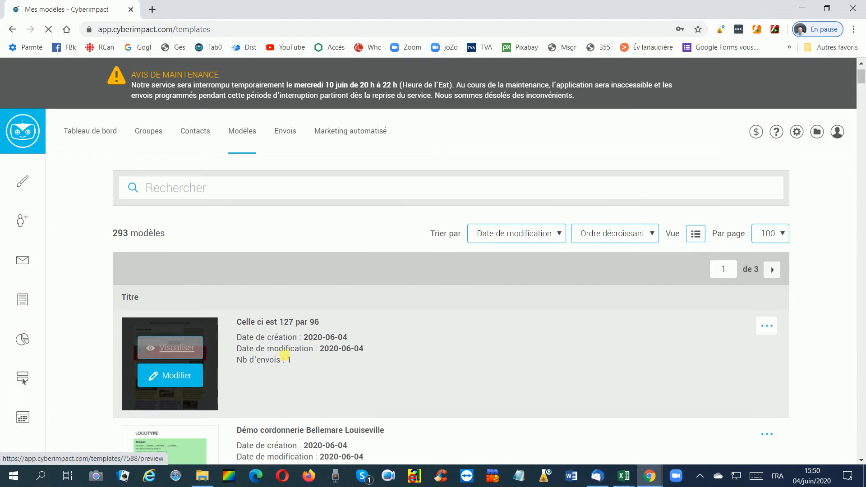
pyautogui.click(767, 326)
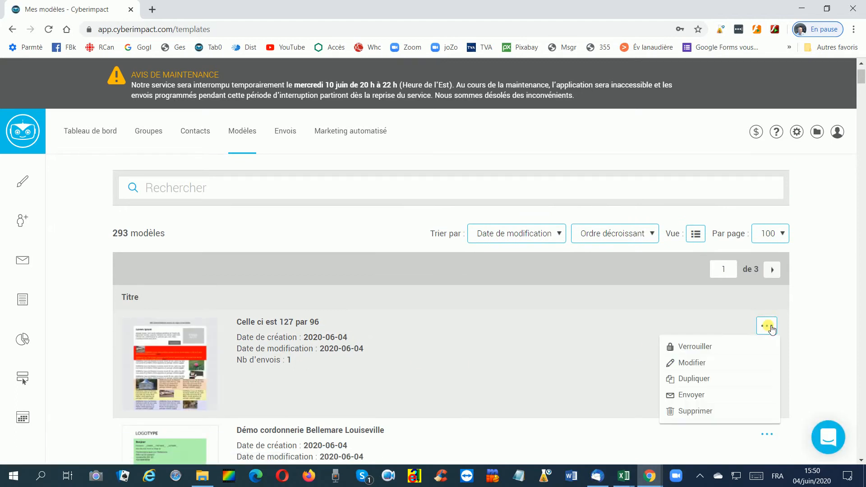
pyautogui.click(695, 398)
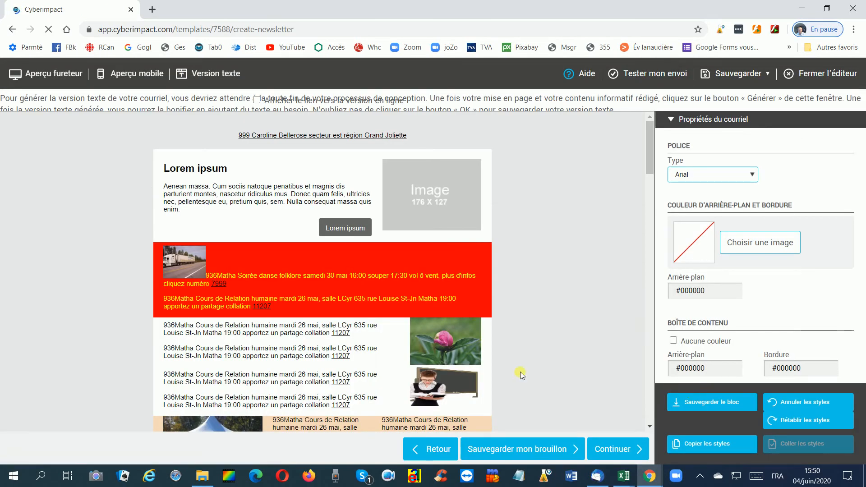
pyautogui.click(620, 450)
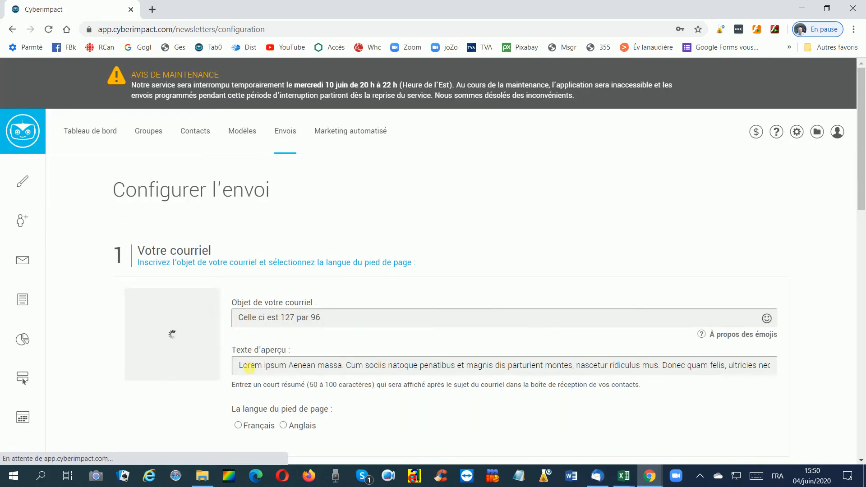
# Step: Replace the email's preview text with "Bonjour" and set the footer language to Français
pyautogui.doubleClick(249, 365)
pyautogui.press('Delete')
pyautogui.press('Delete')
pyautogui.press('Delete')
pyautogui.press('Delete')
pyautogui.press('Delete')
pyautogui.press('Delete')
pyautogui.press('Delete')
pyautogui.press('Delete')
pyautogui.press('Delete')
pyautogui.press('Delete')
pyautogui.press('Delete')
pyautogui.press('Delete')
pyautogui.press('Delete')
pyautogui.press('Delete')
pyautogui.press('Delete')
pyautogui.press('Delete')
pyautogui.press('Delete')
pyautogui.press('Delete')
pyautogui.press('Delete')
pyautogui.press('Delete')
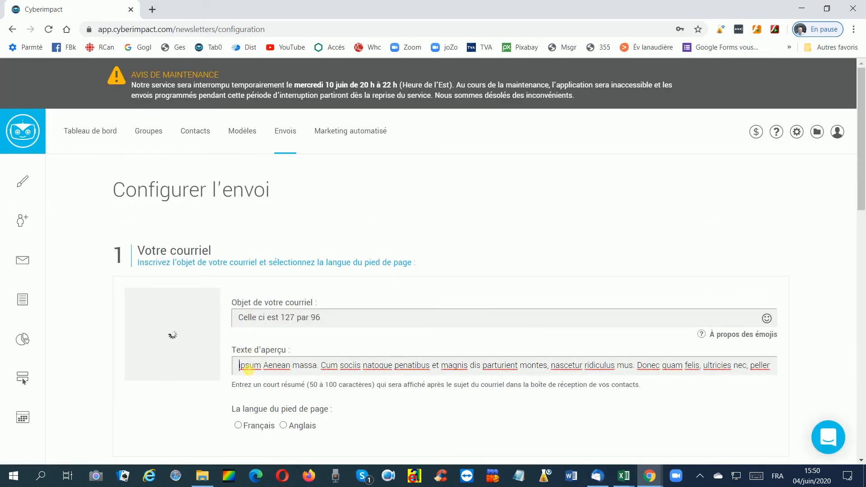
pyautogui.press('Delete')
pyautogui.press('Delete')
pyautogui.press('Delete')
pyautogui.press('Delete')
pyautogui.press('Delete')
pyautogui.press('Delete')
pyautogui.press('Delete')
pyautogui.press('Delete')
pyautogui.press('Delete')
pyautogui.press('Delete')
pyautogui.press('Delete')
pyautogui.press('Delete')
pyautogui.press('Delete')
pyautogui.press('Delete')
pyautogui.press('Delete')
pyautogui.press('Delete')
pyautogui.press('Delete')
pyautogui.press('Delete')
pyautogui.press('Delete')
pyautogui.press('Delete')
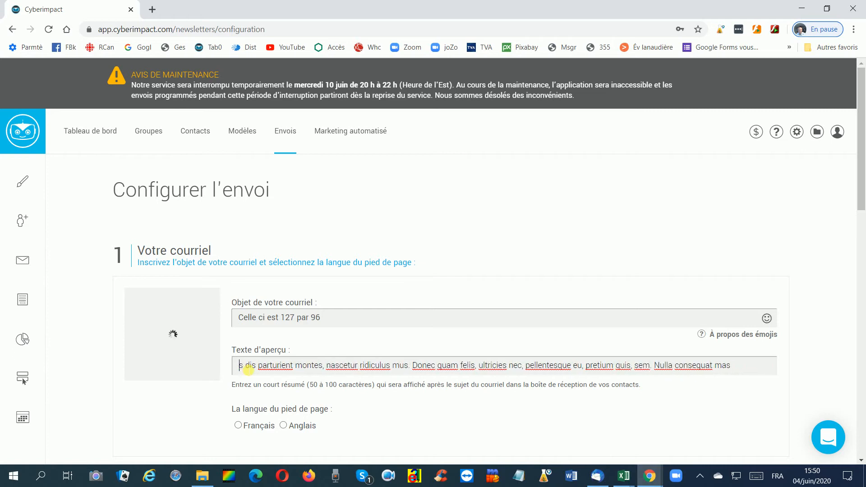
pyautogui.press('Delete')
pyautogui.press('Delete')
pyautogui.press('Delete')
pyautogui.press('Delete')
pyautogui.press('Delete')
pyautogui.press('Delete')
pyautogui.press('Delete')
pyautogui.press('Delete')
pyautogui.press('Delete')
pyautogui.press('Delete')
pyautogui.press('Delete')
pyautogui.press('Delete')
pyautogui.press('Delete')
pyautogui.press('Delete')
pyautogui.press('Delete')
pyautogui.press('Delete')
pyautogui.press('Delete')
pyautogui.press('Delete')
pyautogui.press('Delete')
pyautogui.press('Delete')
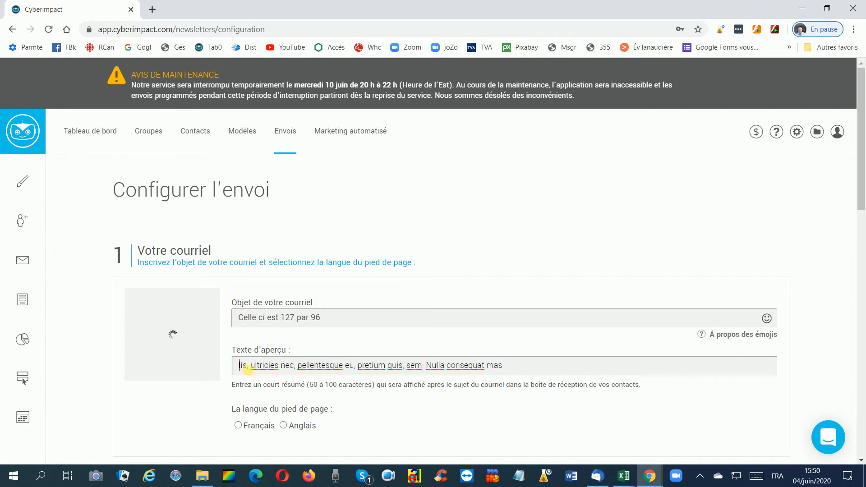
pyautogui.press('Delete')
pyautogui.press('Delete')
pyautogui.press('Delete')
pyautogui.press('Delete')
pyautogui.press('Delete')
pyautogui.press('Delete')
pyautogui.press('Delete')
pyautogui.press('Delete')
pyautogui.press('Delete')
pyautogui.press('Delete')
pyautogui.press('Delete')
pyautogui.press('Delete')
pyautogui.press('Delete')
pyautogui.press('Delete')
pyautogui.press('Delete')
pyautogui.press('Delete')
pyautogui.press('Delete')
pyautogui.press('Delete')
pyautogui.press('Delete')
pyautogui.press('Delete')
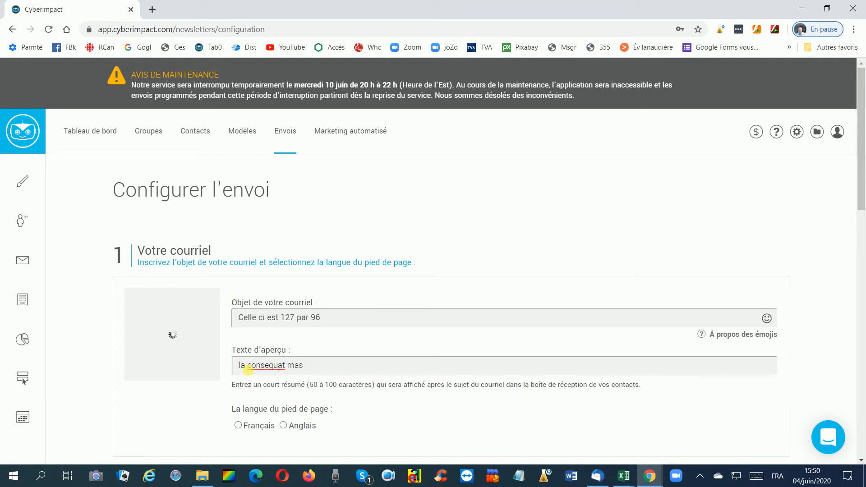
pyautogui.write('b0njour')
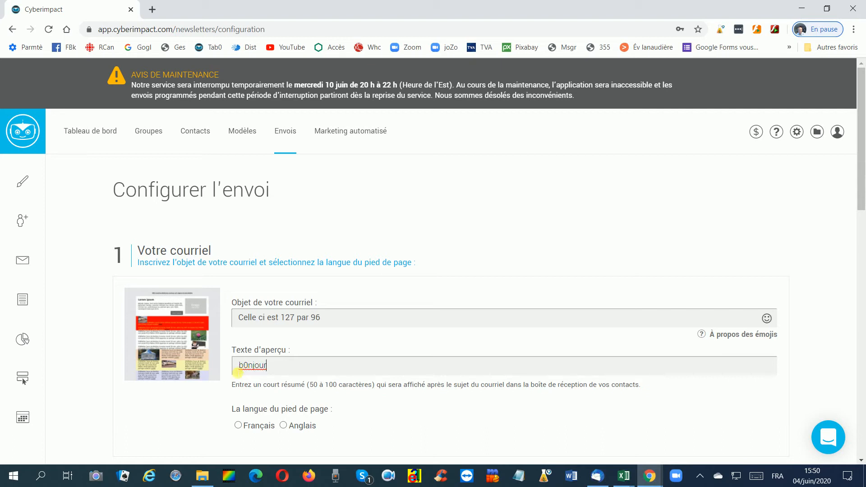
pyautogui.click(239, 426)
pyautogui.press('BackSpace')
pyautogui.press('Delete')
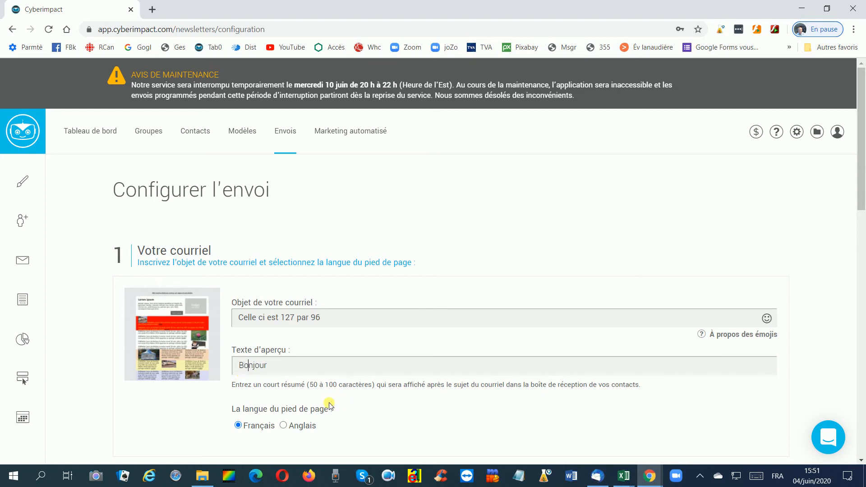
# Step: Sort the target groups by Nb de contacts in Ordre décroissant
pyautogui.scroll(-1, 329, 405)
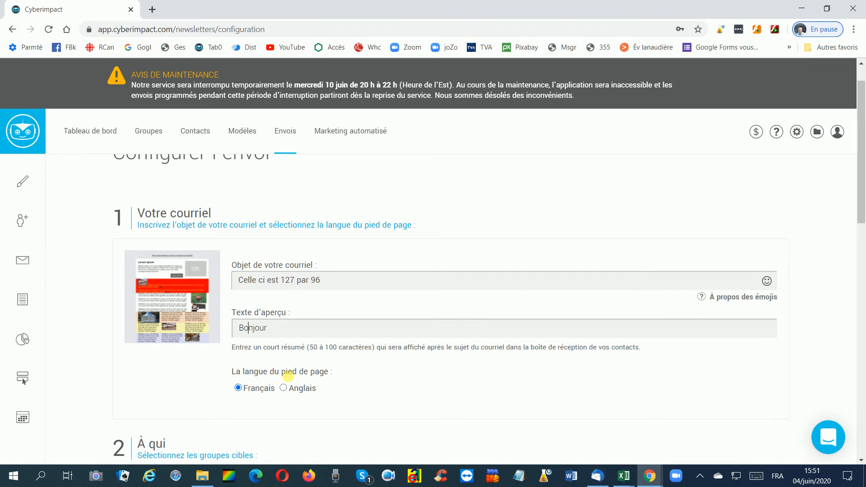
pyautogui.scroll(-5, 288, 376)
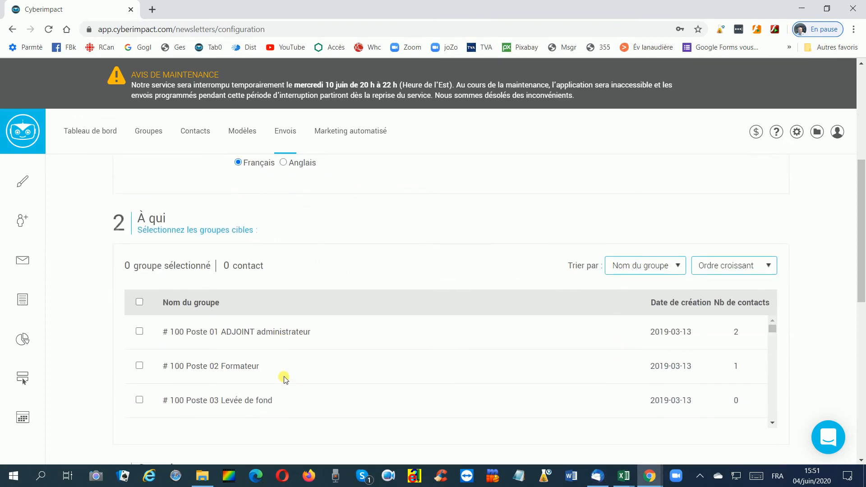
pyautogui.click(646, 266)
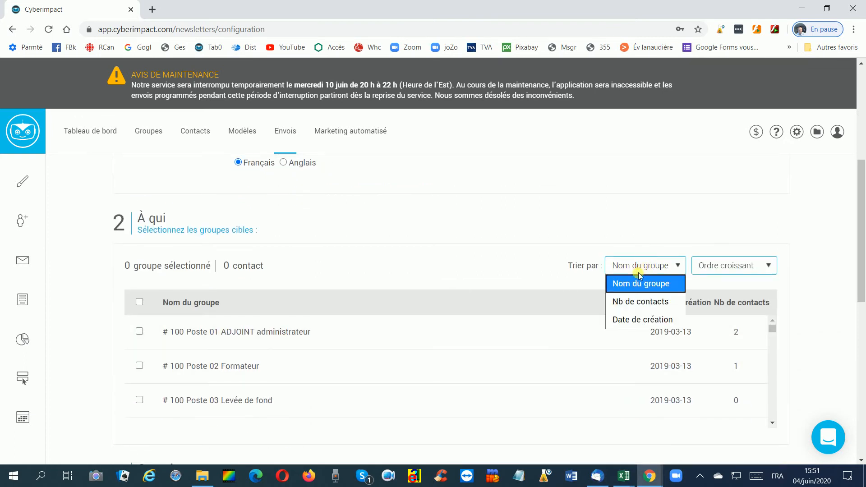
pyautogui.click(630, 302)
pyautogui.click(724, 267)
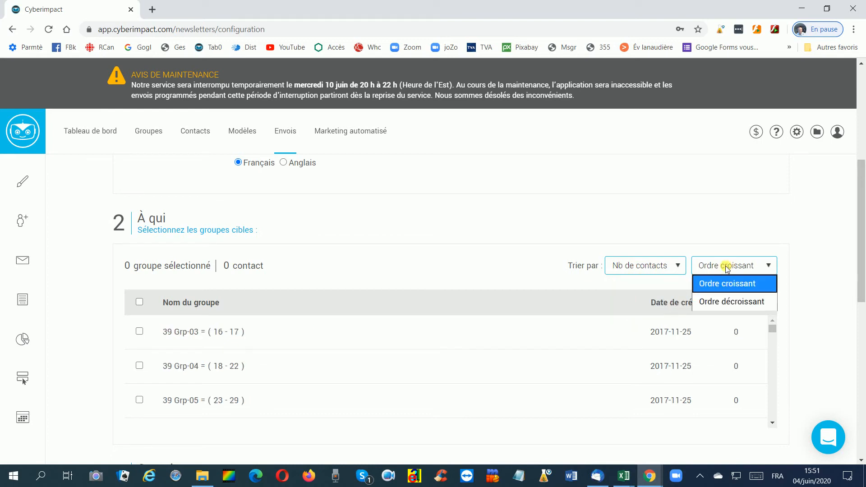
pyautogui.click(733, 302)
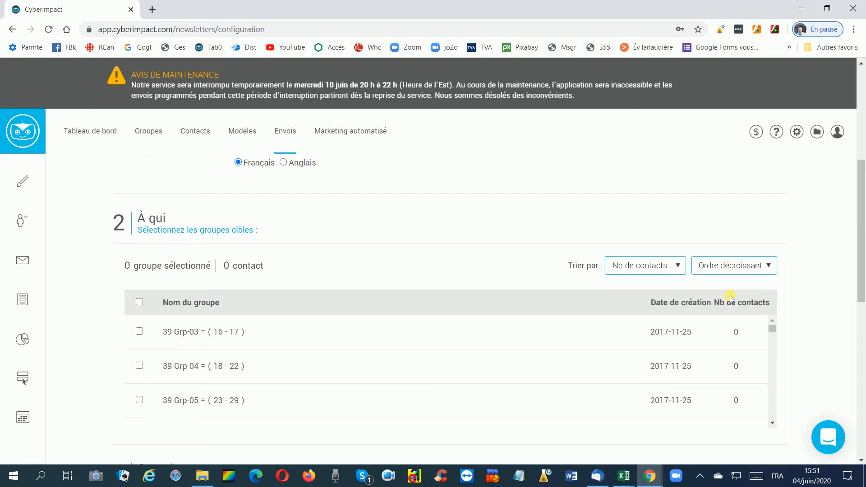
# Step: Find the three-contact group whose name begins with "0 a Juste" in the target group list and select it
pyautogui.click(770, 399)
pyautogui.click(770, 399)
pyautogui.click(771, 399)
pyautogui.click(771, 399)
pyautogui.click(771, 400)
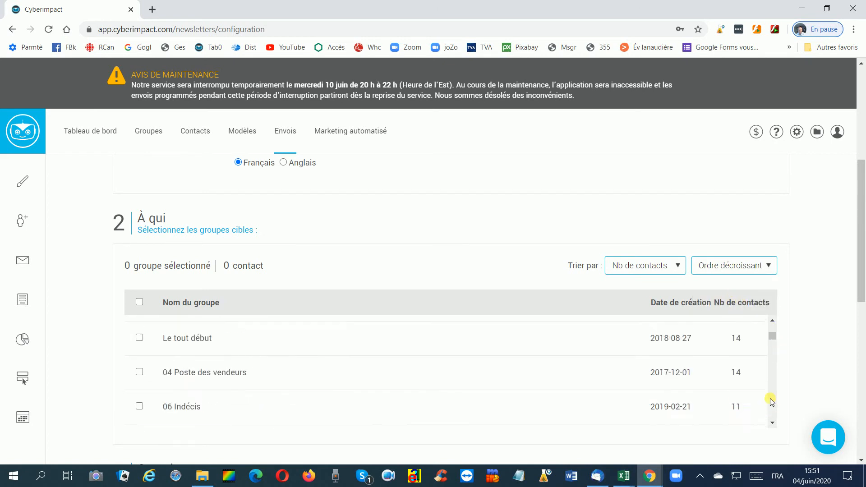
pyautogui.click(770, 399)
pyautogui.click(770, 399)
pyautogui.click(770, 397)
pyautogui.click(770, 395)
pyautogui.click(769, 394)
pyautogui.click(770, 394)
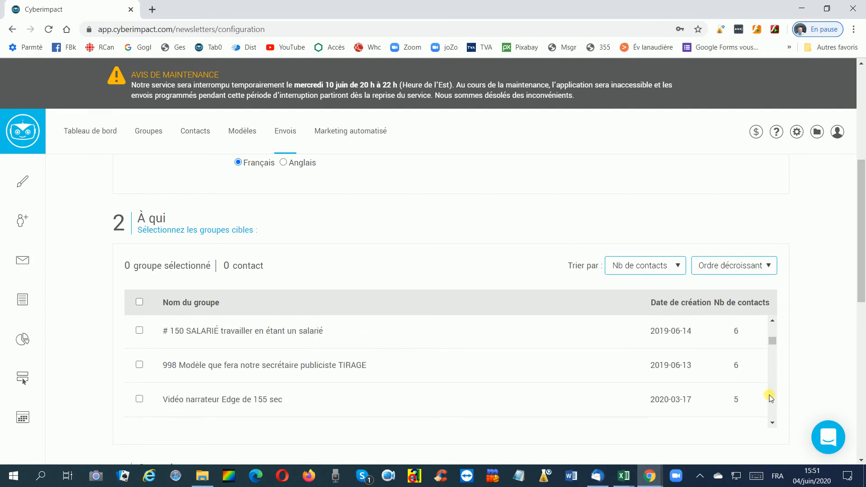
pyautogui.click(769, 395)
pyautogui.scroll(-5, 752, 389)
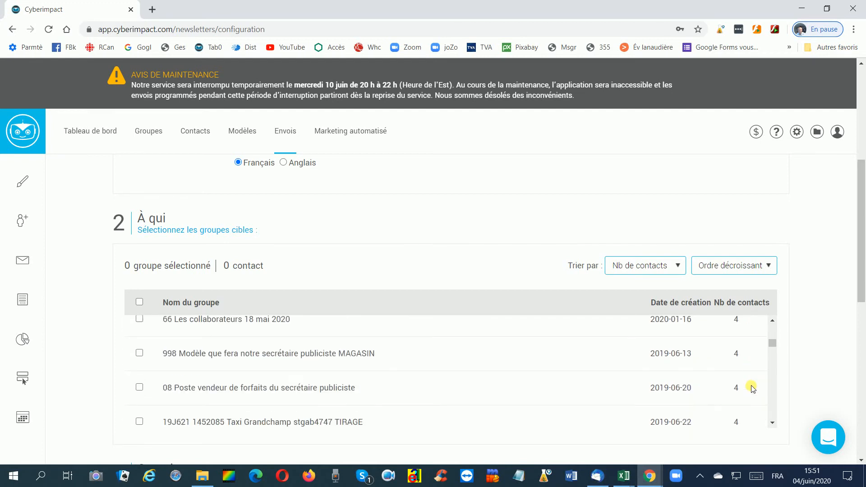
pyautogui.scroll(-3, 752, 386)
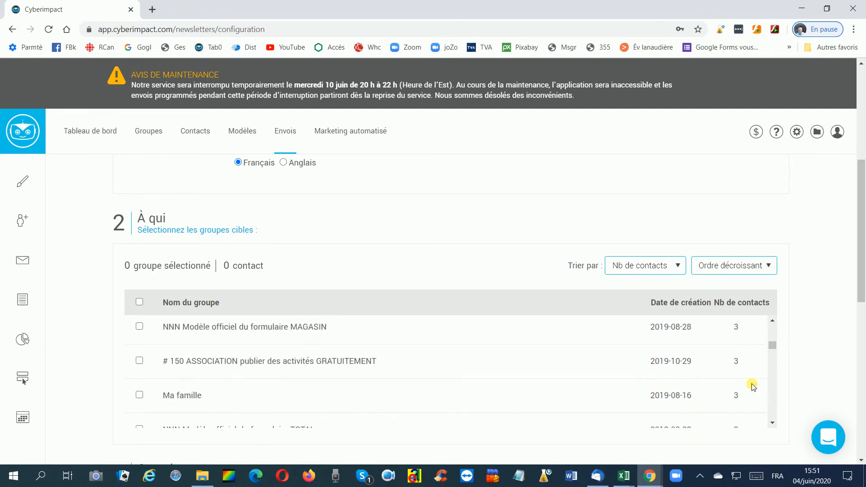
pyautogui.scroll(1, 752, 387)
pyautogui.scroll(-3, 752, 386)
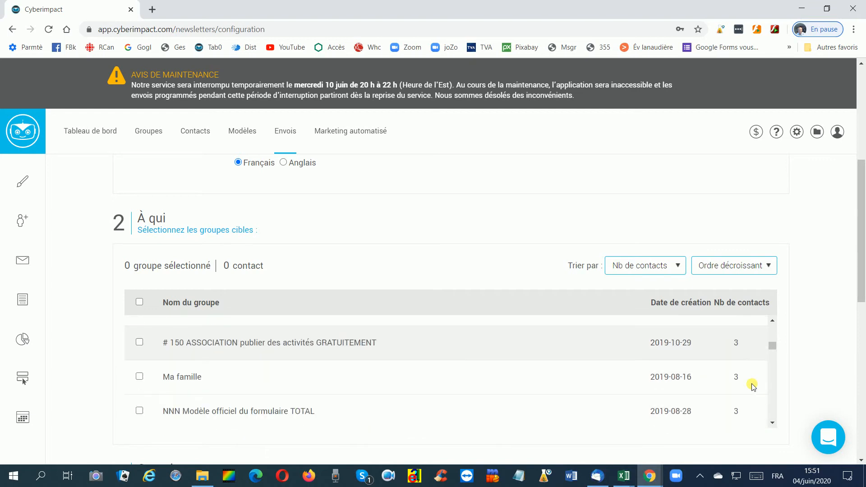
pyautogui.scroll(-5, 752, 387)
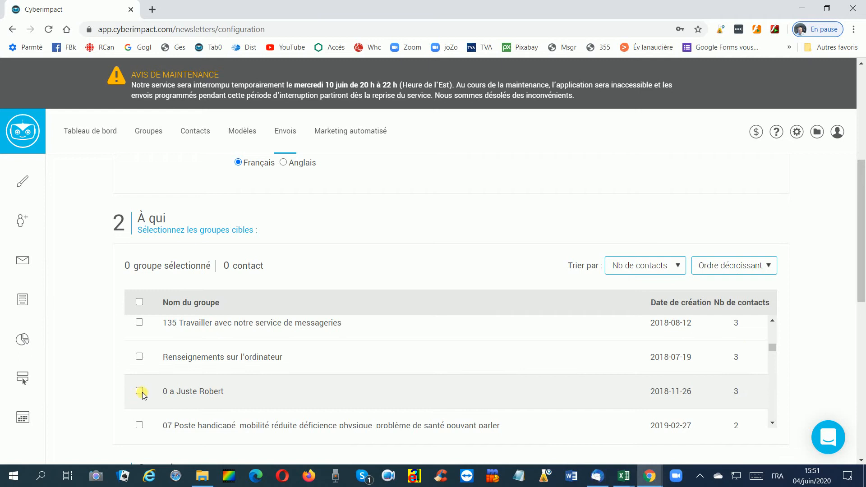
pyautogui.click(140, 391)
# Step: Keep immediate sending and the existing sender details, proceed to the mailing confirmation and approve the mailing
pyautogui.scroll(-3, 692, 414)
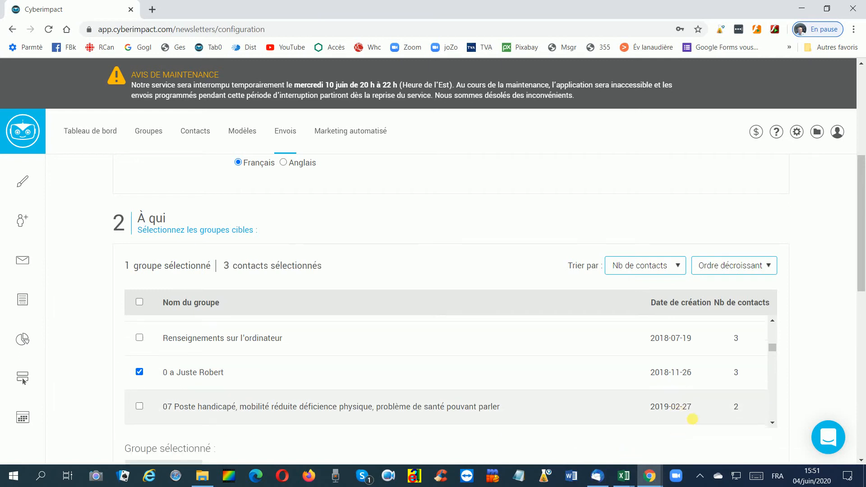
pyautogui.scroll(-7, 701, 417)
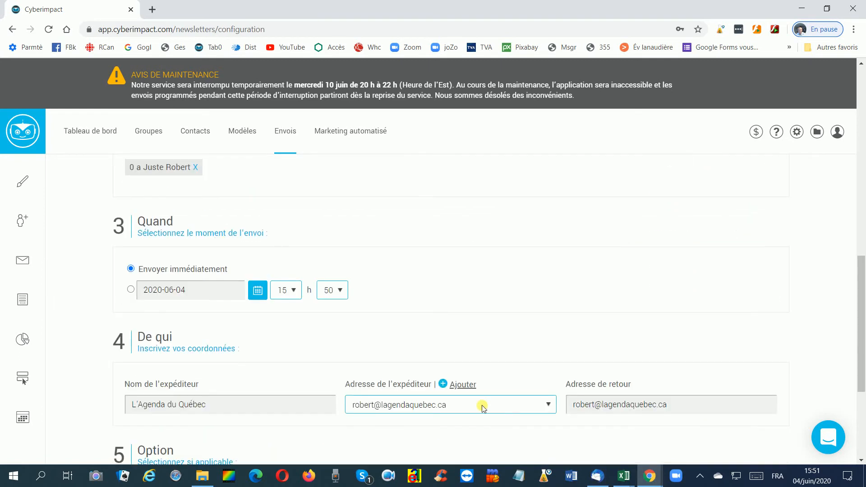
pyautogui.scroll(-2, 667, 383)
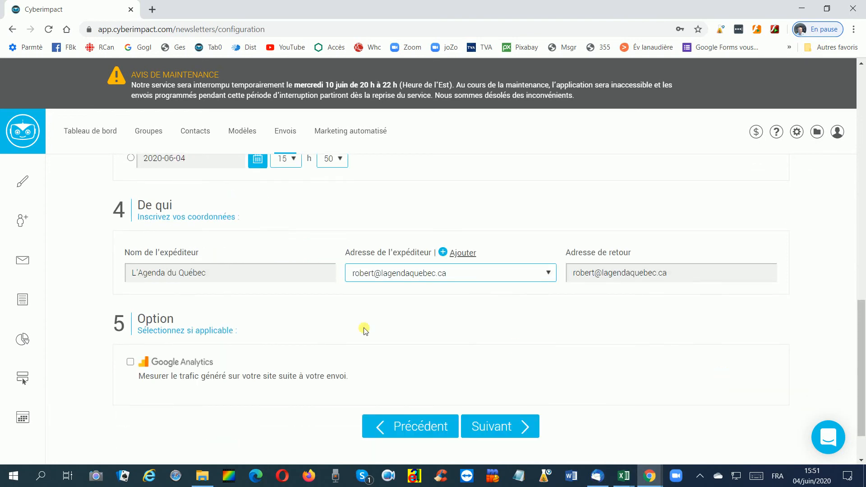
pyautogui.scroll(1, 268, 220)
pyautogui.scroll(-4, 719, 377)
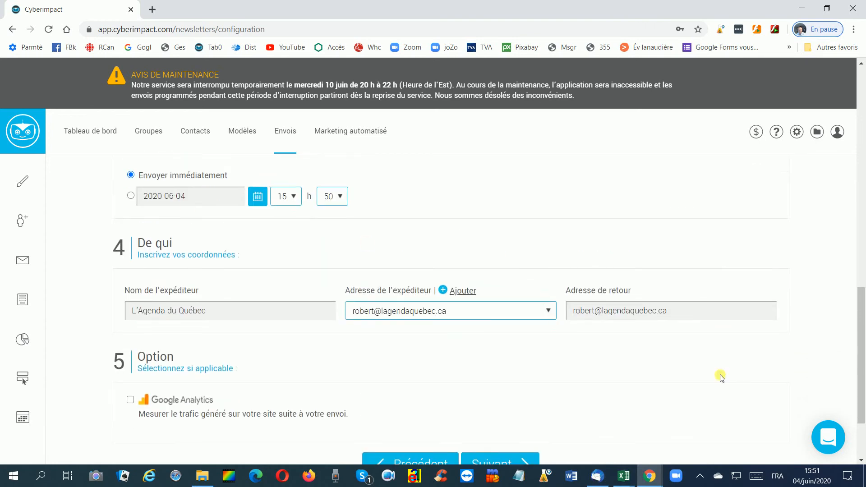
pyautogui.click(497, 375)
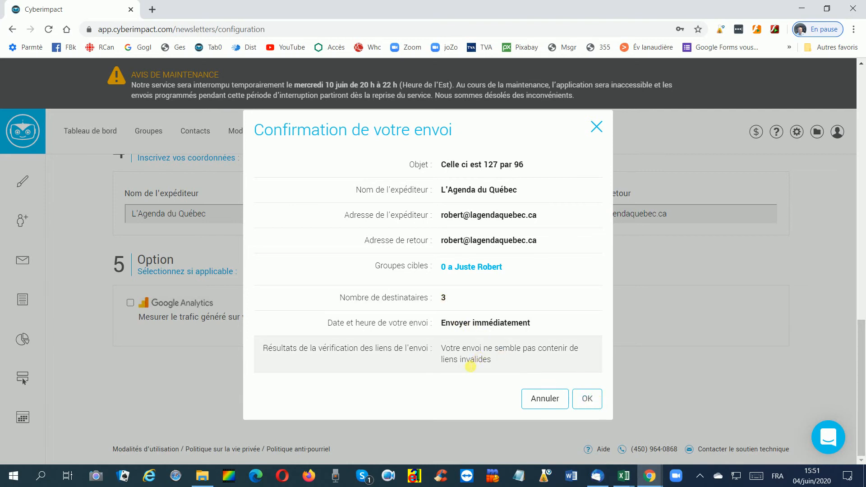
pyautogui.click(589, 398)
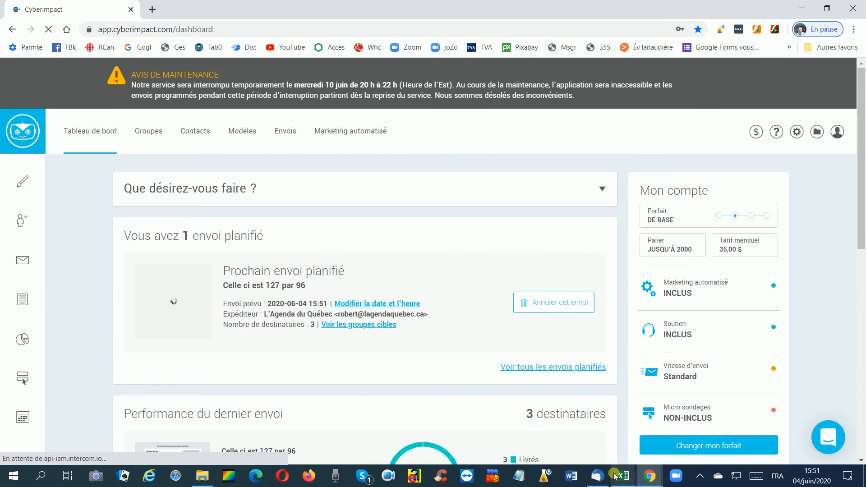
# Step: Switch to Thunderbird, open the received message "Celle ci est 127 par 96" and look over its text and photo blocks
pyautogui.click(597, 476)
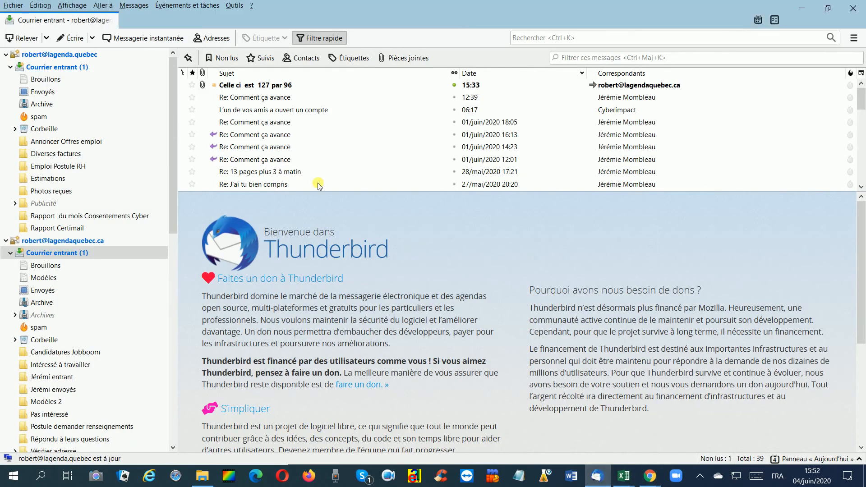
pyautogui.click(249, 87)
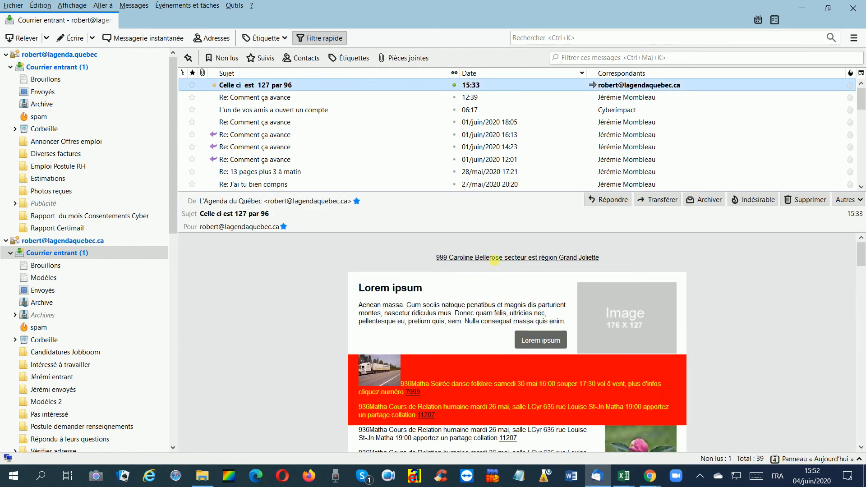
pyautogui.scroll(-5, 550, 320)
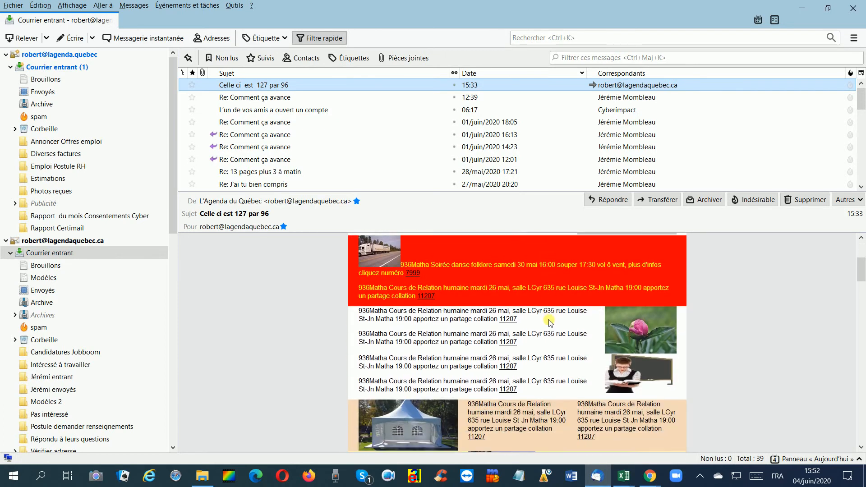
pyautogui.scroll(-3, 550, 321)
pyautogui.scroll(2, 552, 323)
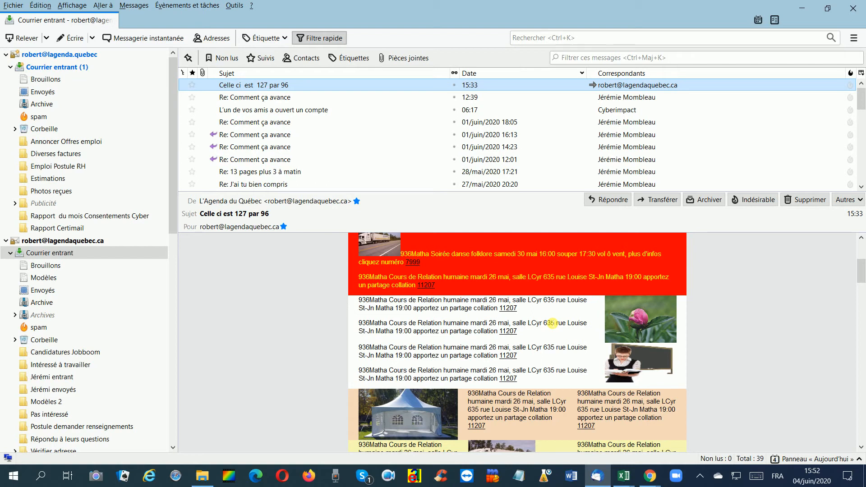
pyautogui.scroll(5, 570, 275)
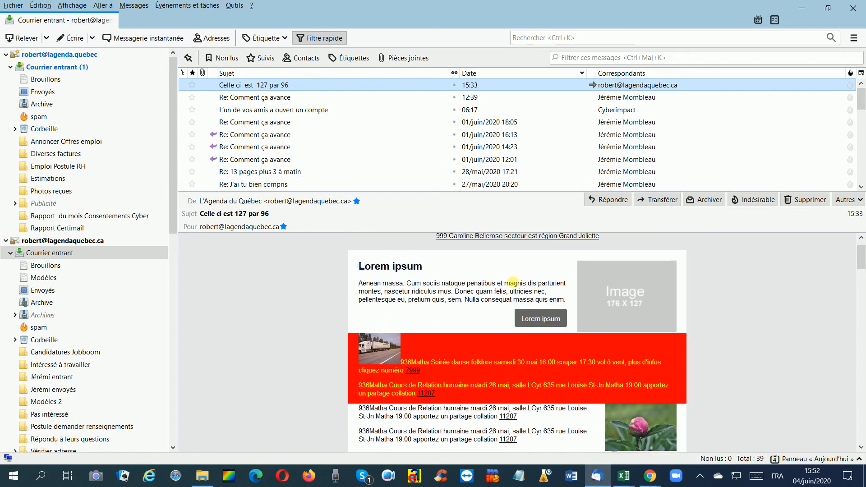
pyautogui.scroll(1, 513, 282)
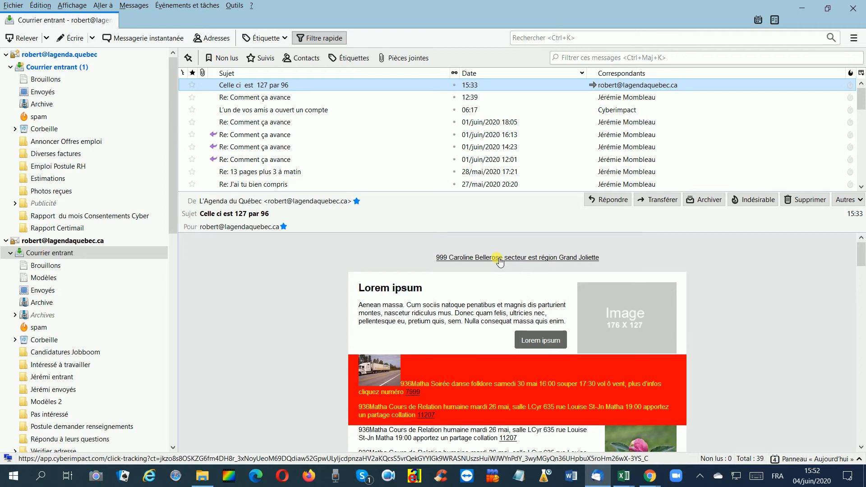
# Step: Open the online version of the email from the link above its body and search the page for "936matha"
pyautogui.click(500, 262)
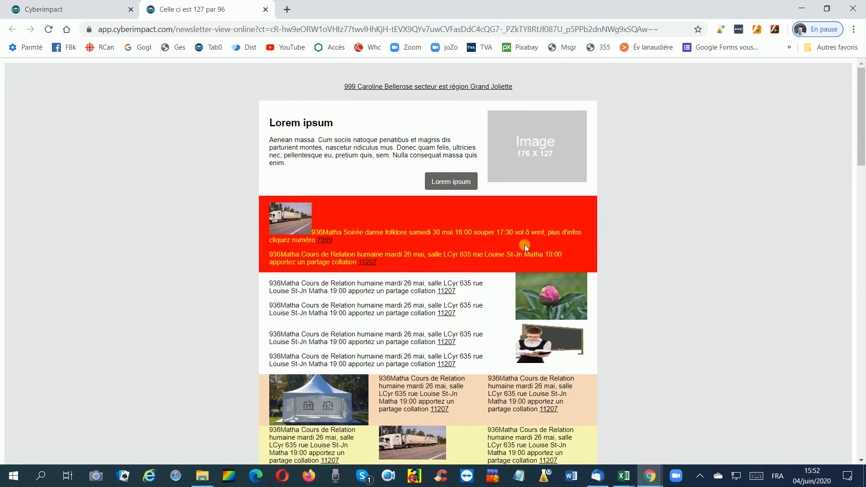
pyautogui.hotkey('ctrl', 'f')
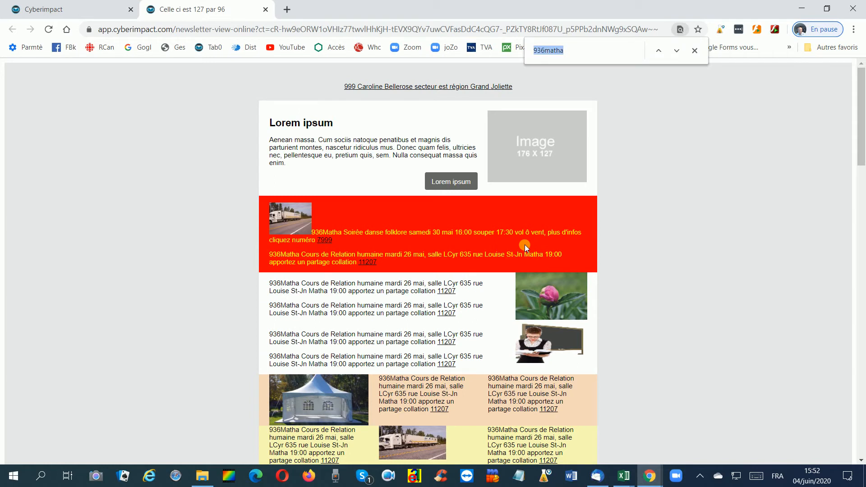
pyautogui.press('Right')
pyautogui.press('BackSpace')
pyautogui.write('a')
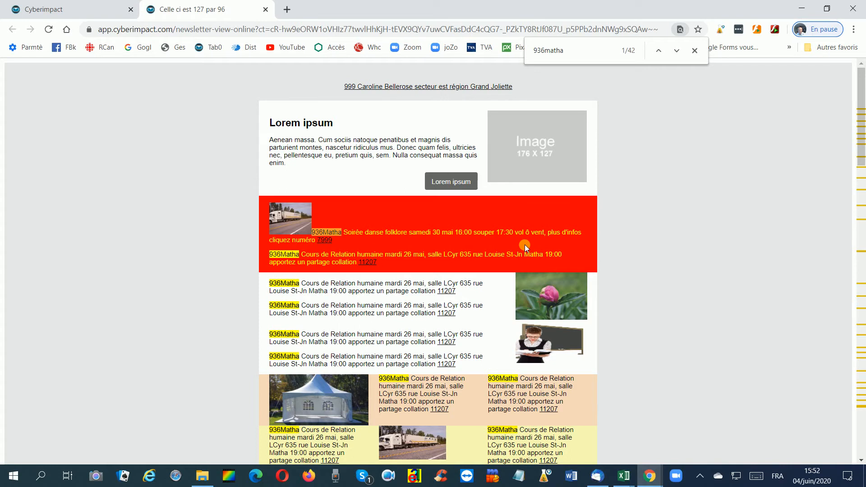
# Step: Look through the highlighted "936matha" matches in the text and photo blocks of the online newsletter
pyautogui.scroll(-1, 365, 156)
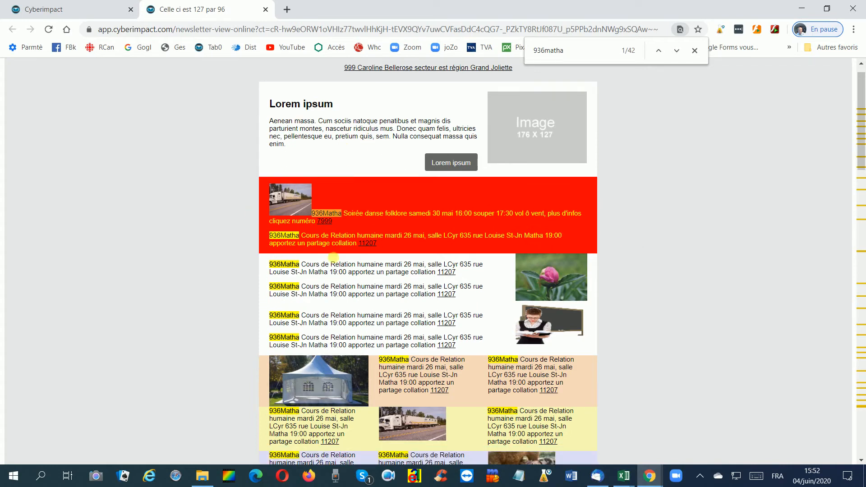
pyautogui.scroll(-3, 389, 300)
pyautogui.scroll(3, 389, 300)
pyautogui.scroll(-3, 475, 279)
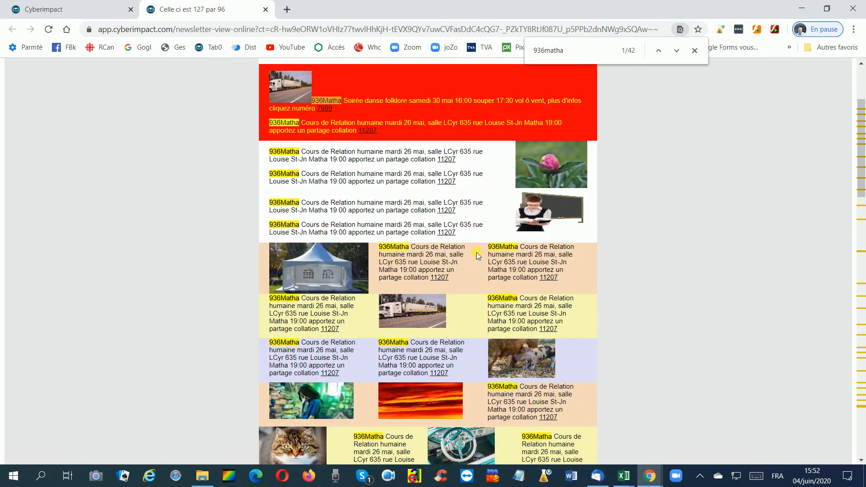
pyautogui.scroll(-5, 477, 253)
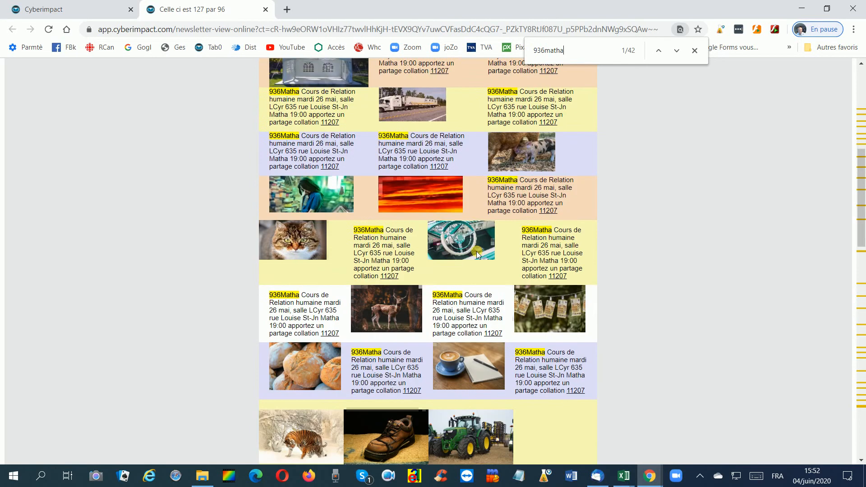
pyautogui.scroll(-4, 476, 255)
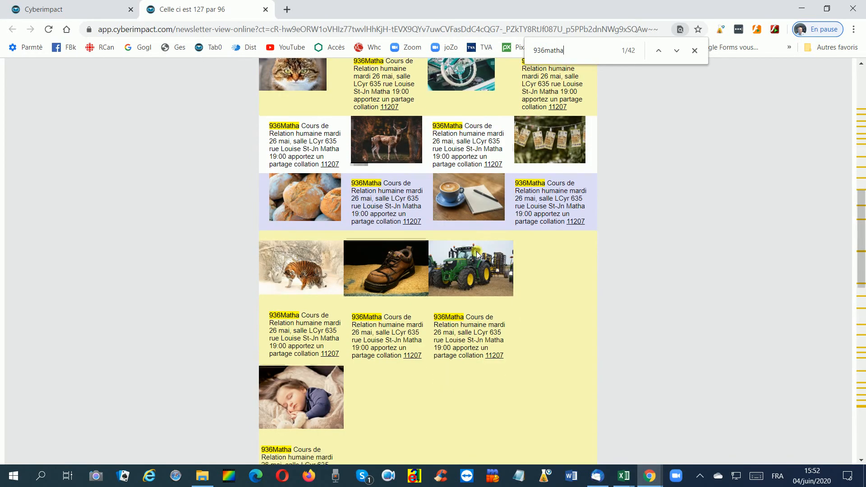
pyautogui.scroll(9, 477, 255)
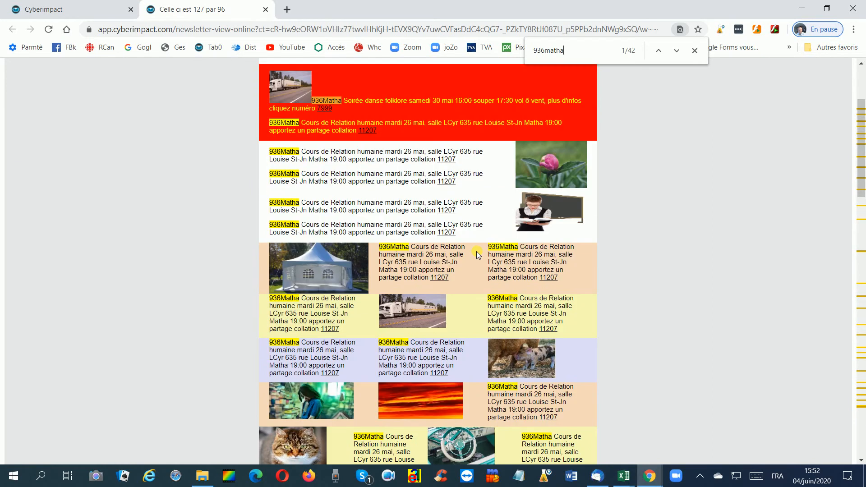
pyautogui.scroll(3, 477, 255)
pyautogui.scroll(-1, 476, 251)
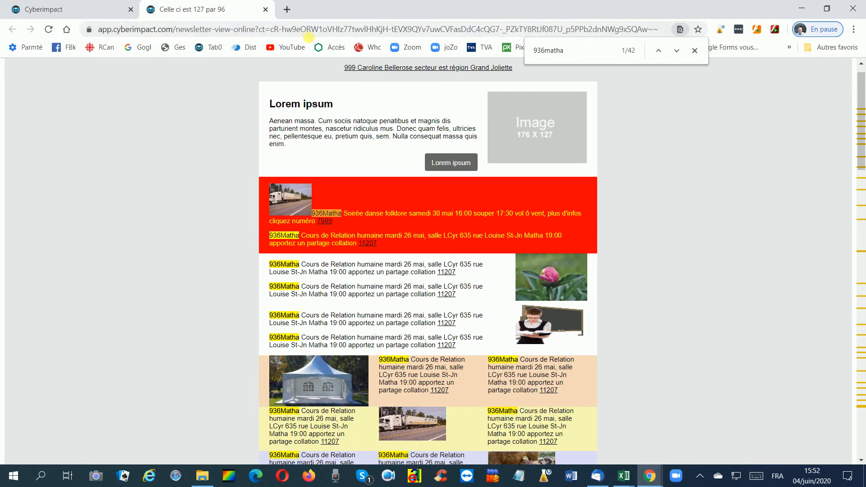
# Step: Copy the online version's web address, then open the template "Celle ci est 127 par 96" for editing in Cyberimpact
pyautogui.click(306, 31)
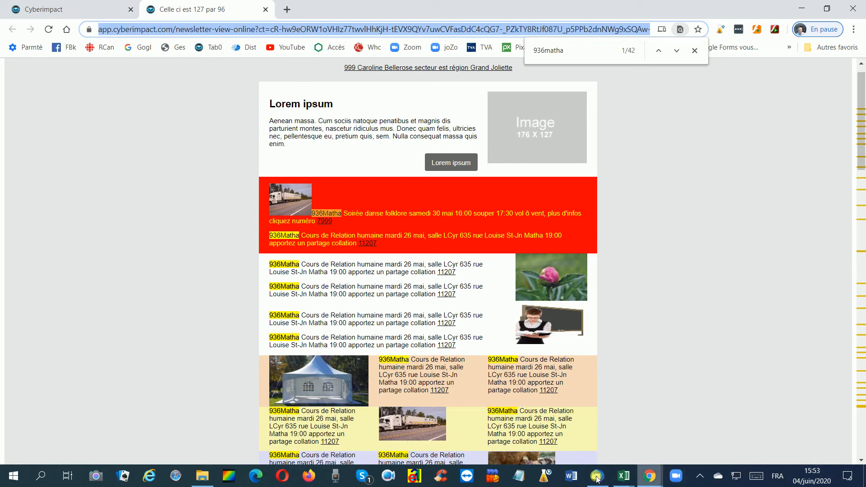
pyautogui.click(74, 14)
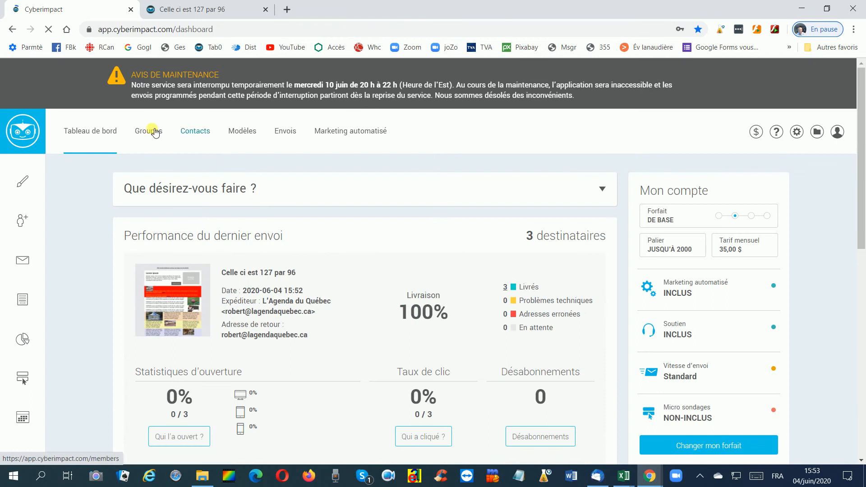
pyautogui.click(244, 132)
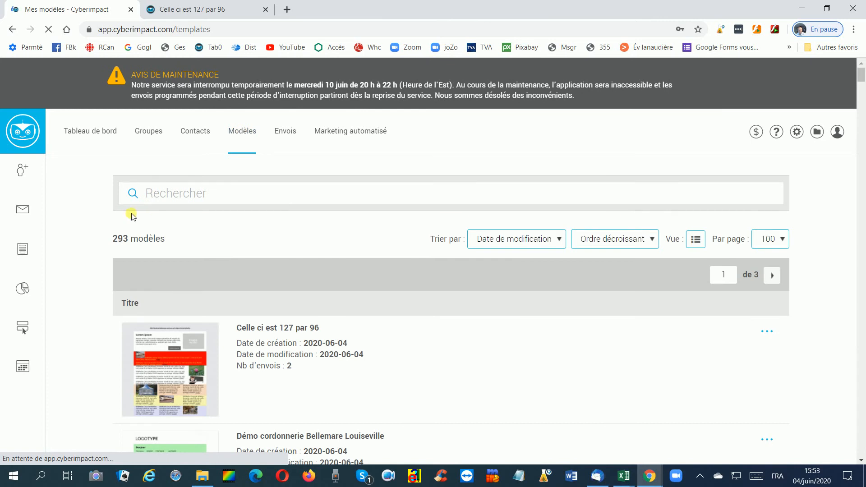
pyautogui.moveTo(141, 453)
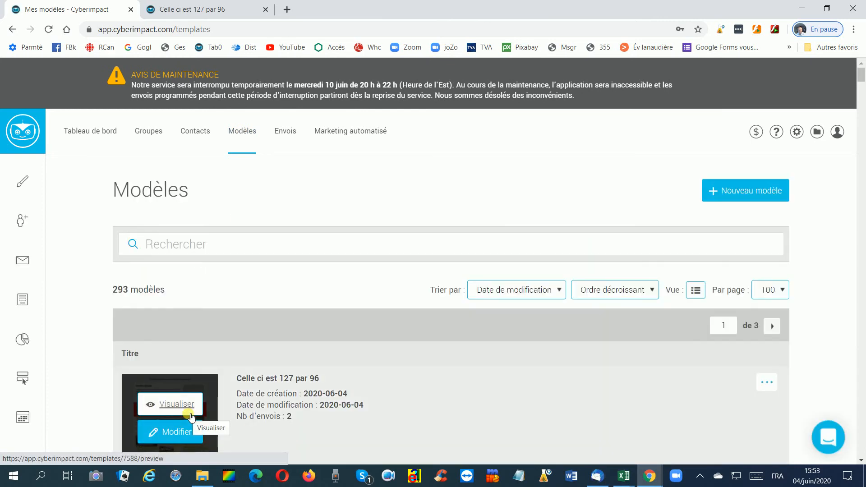
pyautogui.scroll(-1, 181, 419)
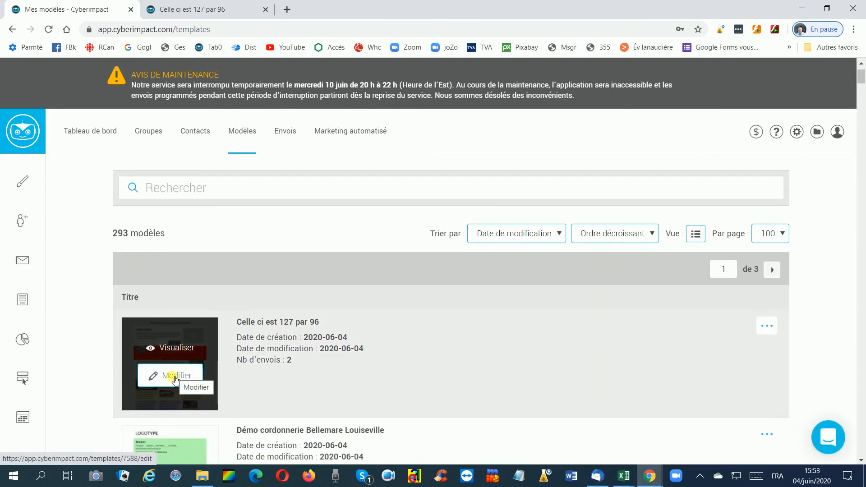
pyautogui.click(171, 377)
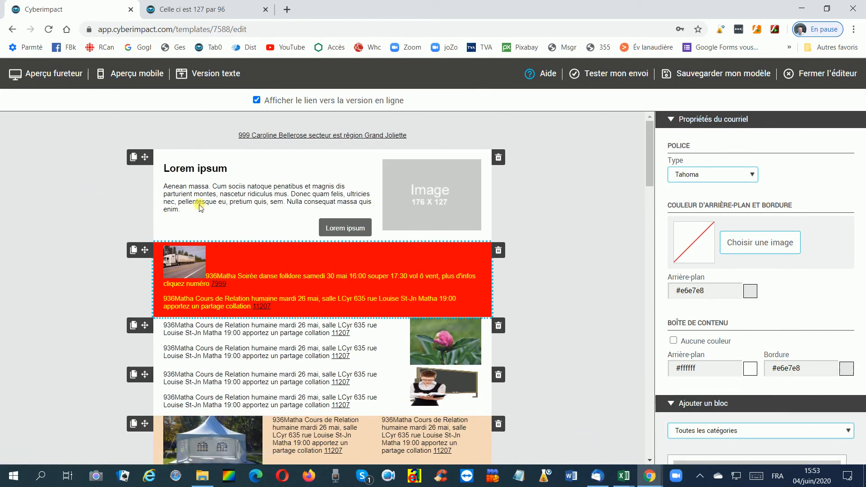
# Step: Link the "Lorem ipsum" button in the first block to the copied online-version address, using the URL link type
pyautogui.click(185, 195)
pyautogui.tripleClick(185, 195)
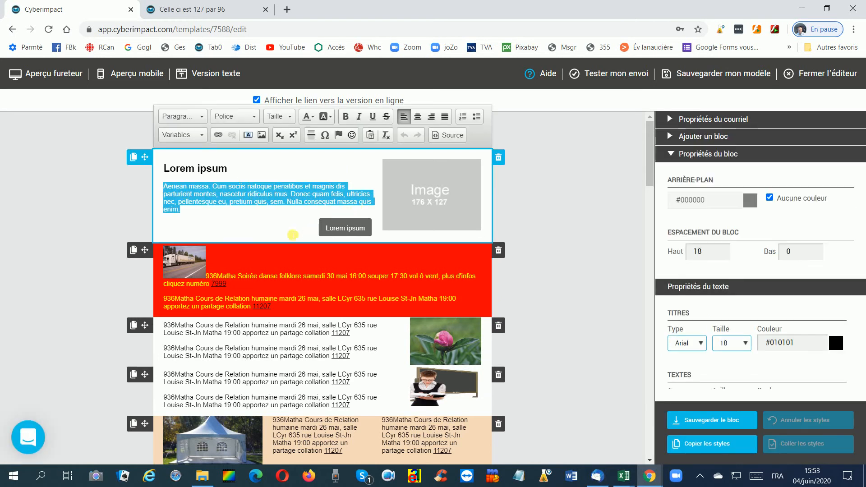
pyautogui.click(339, 231)
pyautogui.doubleClick(339, 230)
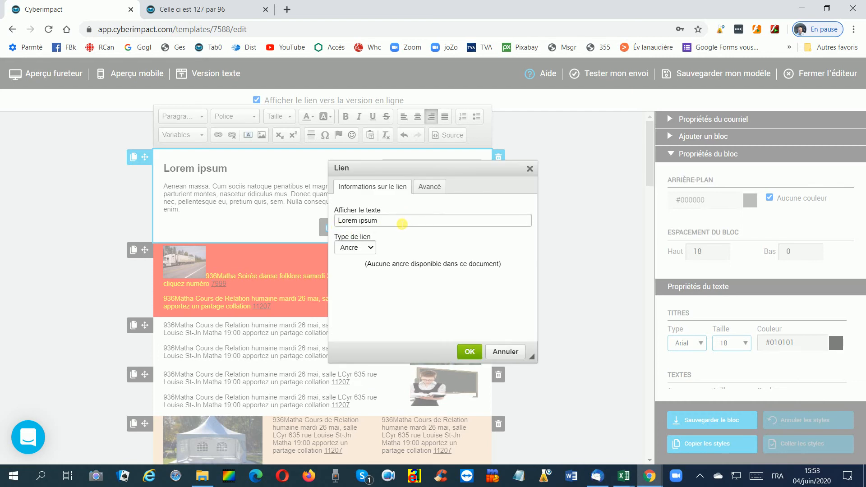
pyautogui.click(371, 248)
pyautogui.click(372, 264)
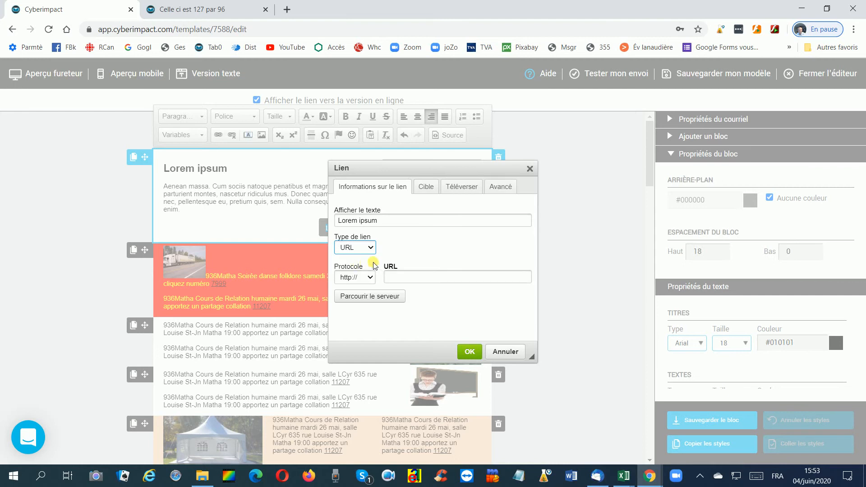
pyautogui.click(420, 277)
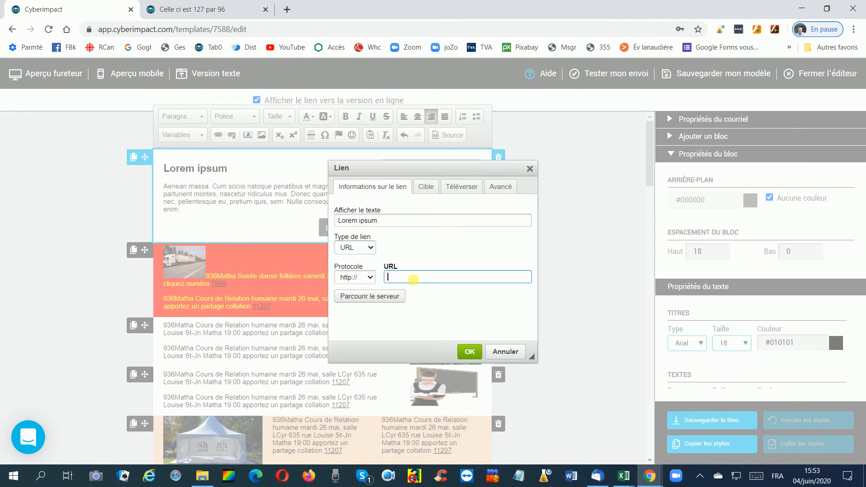
pyautogui.hotkey('ctrl', 'v')
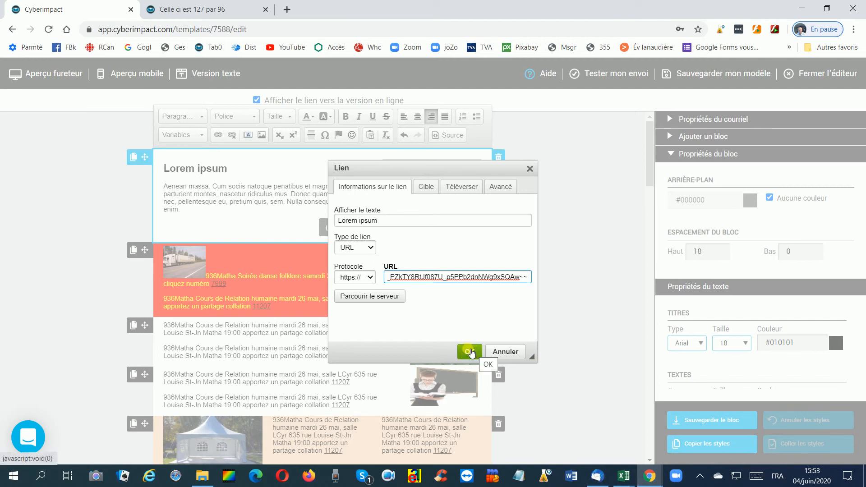
pyautogui.click(470, 352)
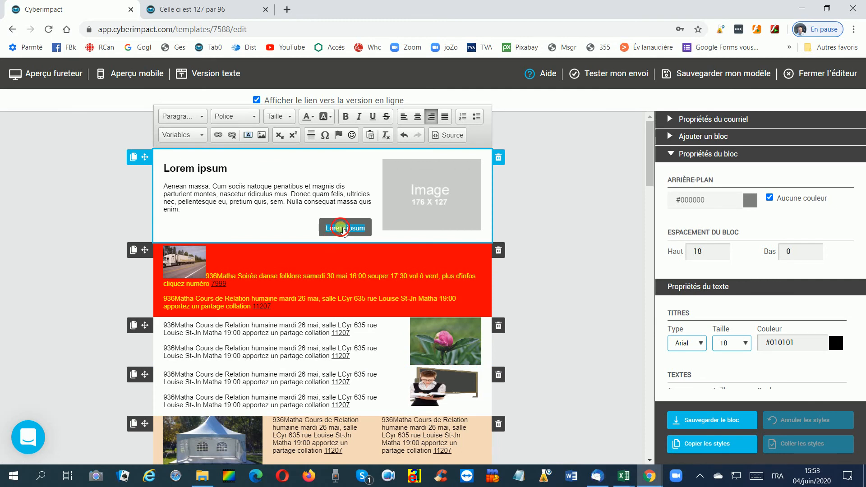
# Step: Change the linked button's display text to "Secteur Ouest du Grand Joliette"
pyautogui.doubleClick(336, 233)
pyautogui.click(377, 220)
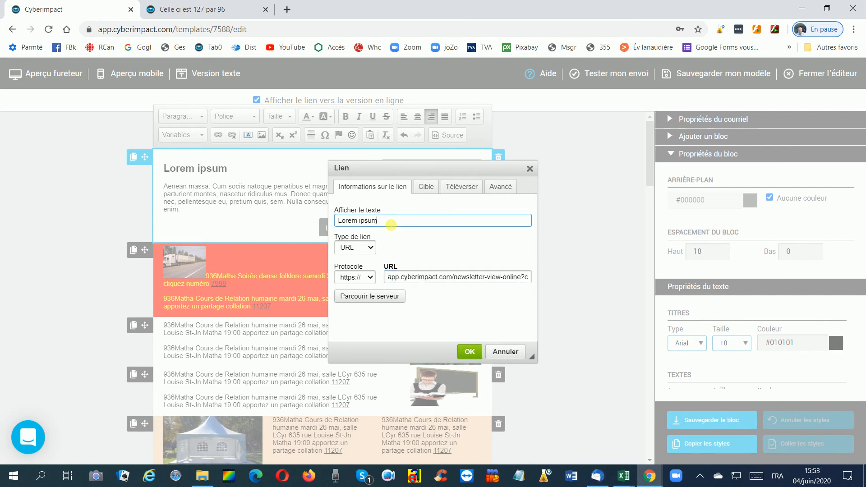
pyautogui.press('BackSpace')
pyautogui.press('BackSpace')
pyautogui.press('BackSpace')
pyautogui.press('BackSpace')
pyautogui.press('BackSpace')
pyautogui.press('BackSpace')
pyautogui.press('BackSpace')
pyautogui.press('BackSpace')
pyautogui.press('BackSpace')
pyautogui.press('BackSpace')
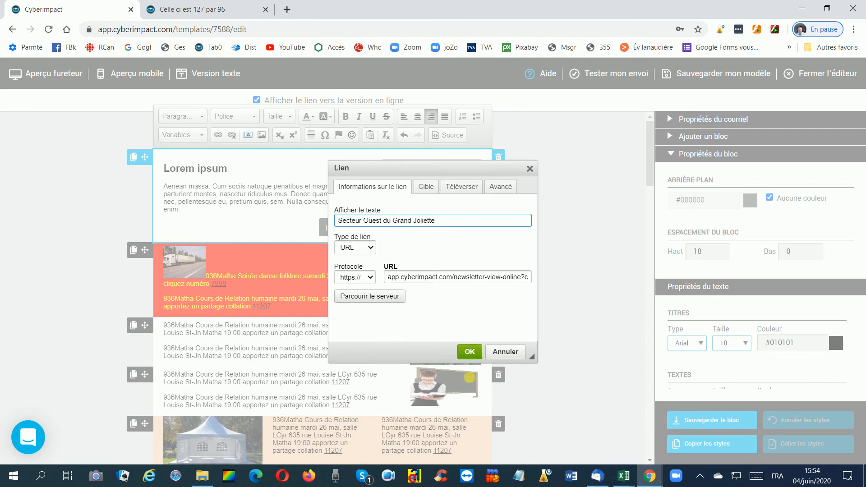
pyautogui.click(470, 351)
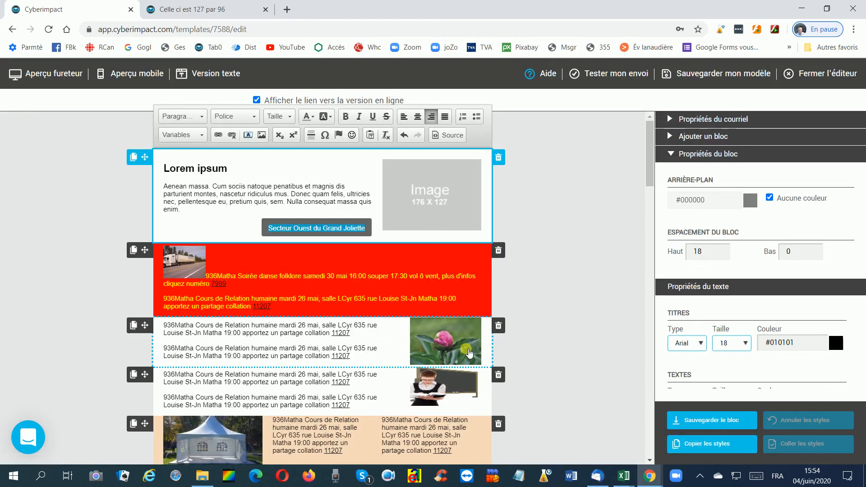
pyautogui.click(318, 229)
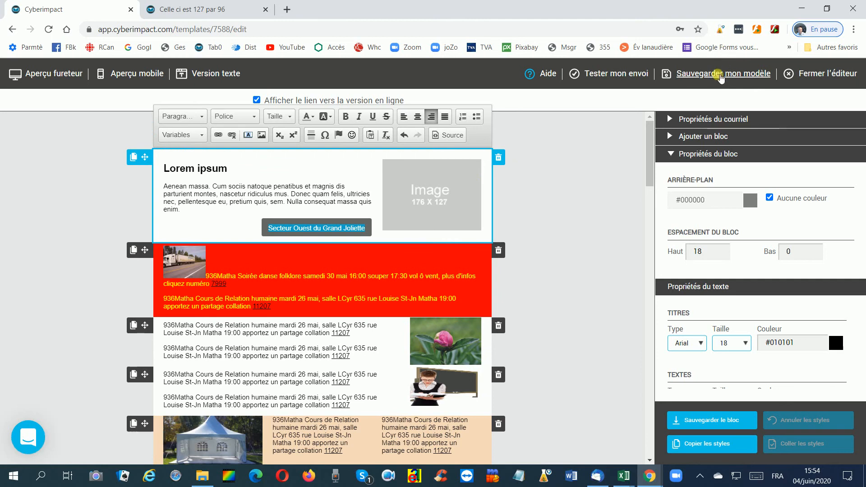
# Step: Save the template under its existing title and close the editor, agreeing to save before closing
pyautogui.click(720, 75)
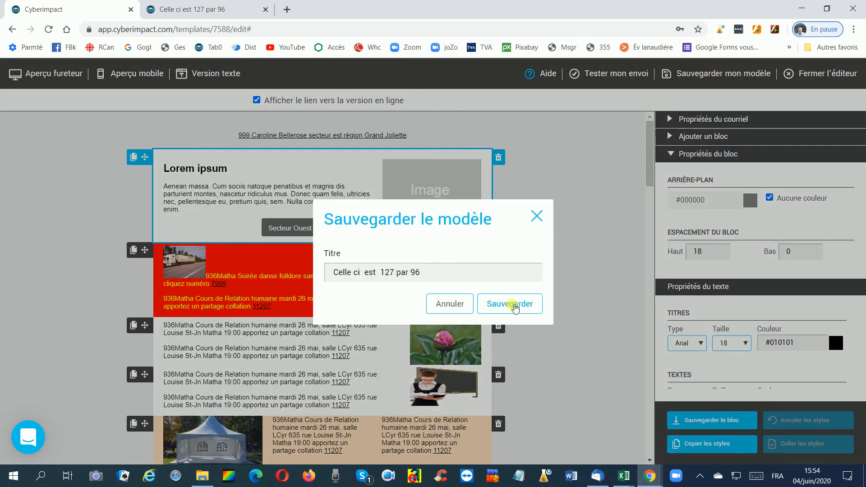
pyautogui.click(514, 306)
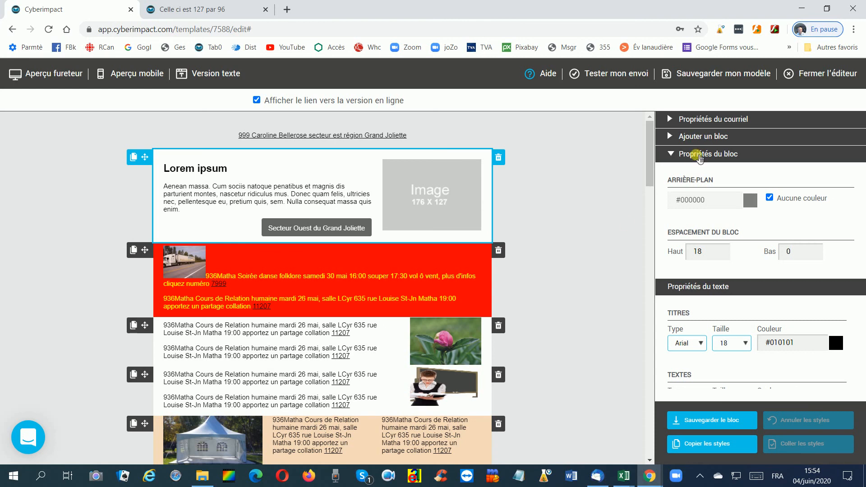
pyautogui.click(812, 75)
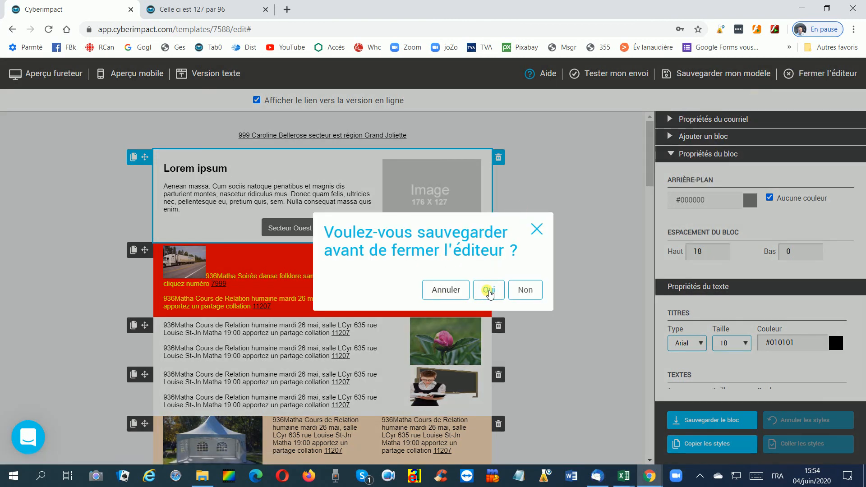
pyautogui.click(489, 291)
pyautogui.click(503, 309)
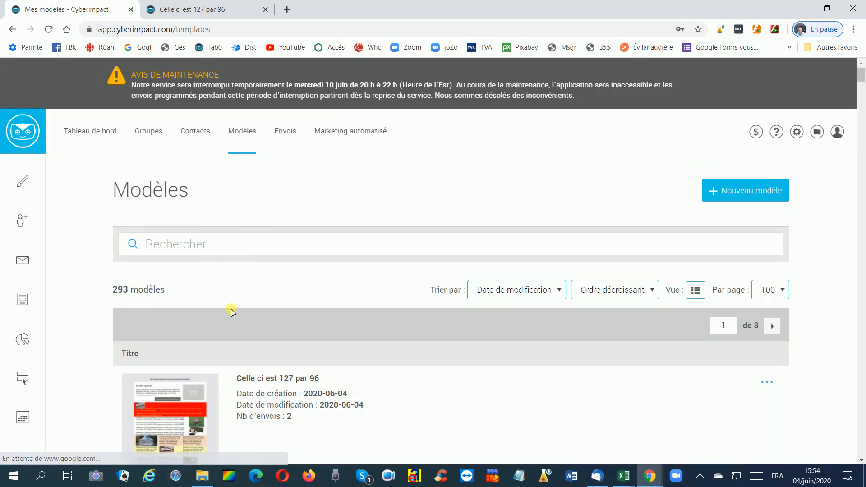
# Step: Preview the template "Celle ci est 127 par 96" and test the "Secteur Ouest du Grand Joliette" button's link
pyautogui.moveTo(177, 388)
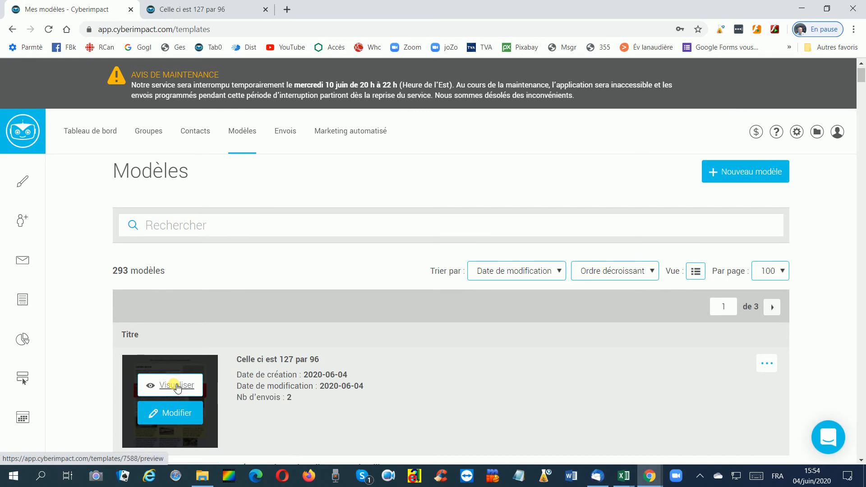
pyautogui.click(176, 385)
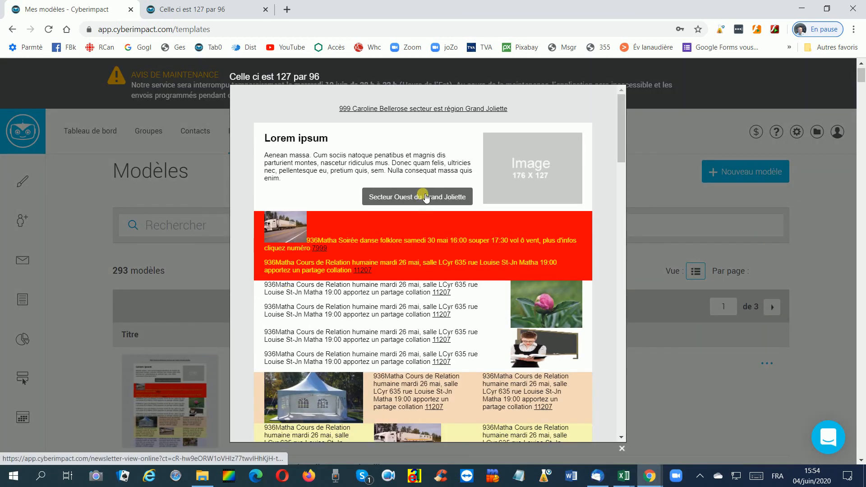
pyautogui.click(425, 196)
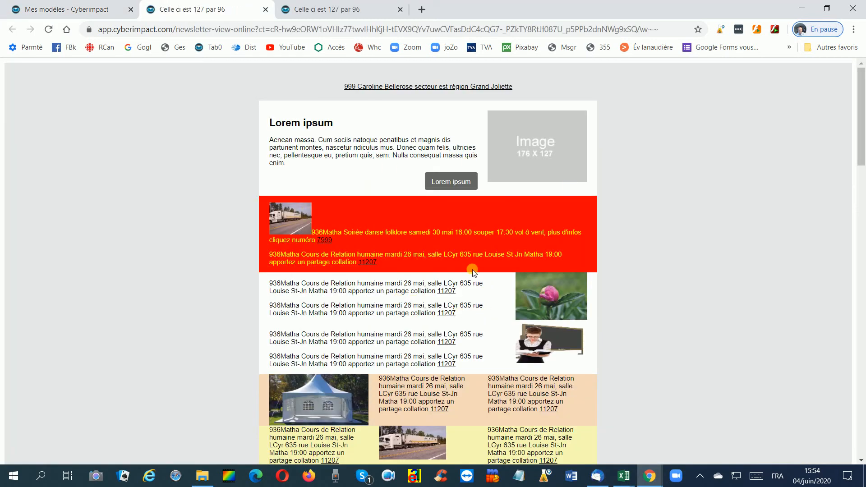
pyautogui.scroll(-1, 472, 271)
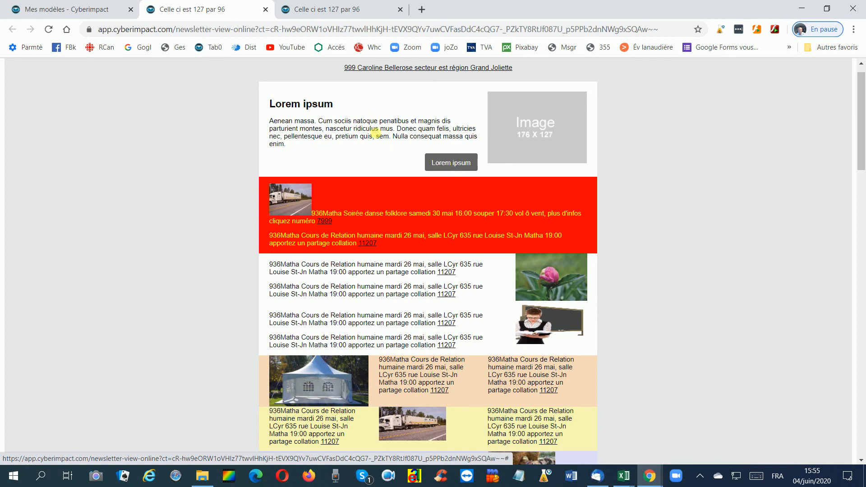
# Step: Compare the linked online newsletter with the template preview and look over the preview's text and photo blocks
pyautogui.click(95, 10)
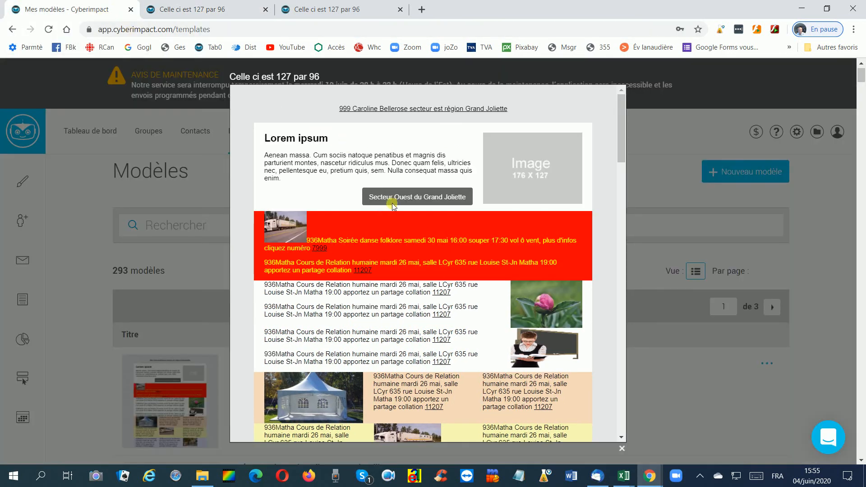
pyautogui.click(192, 10)
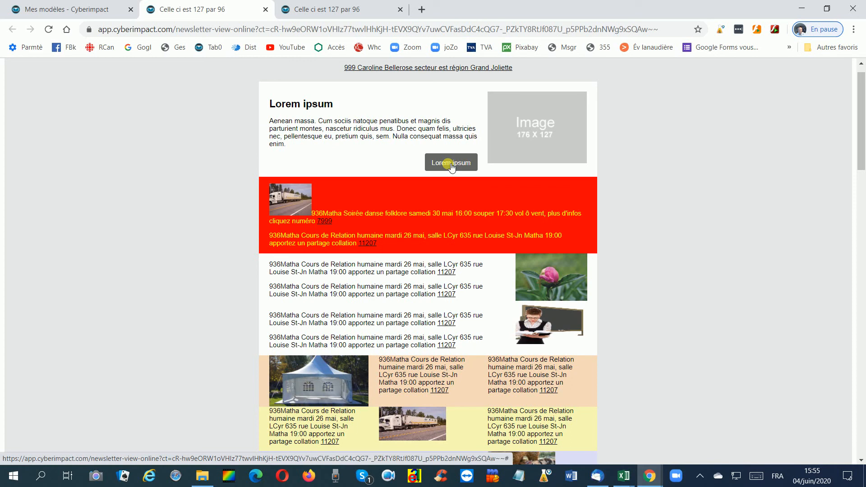
pyautogui.click(75, 14)
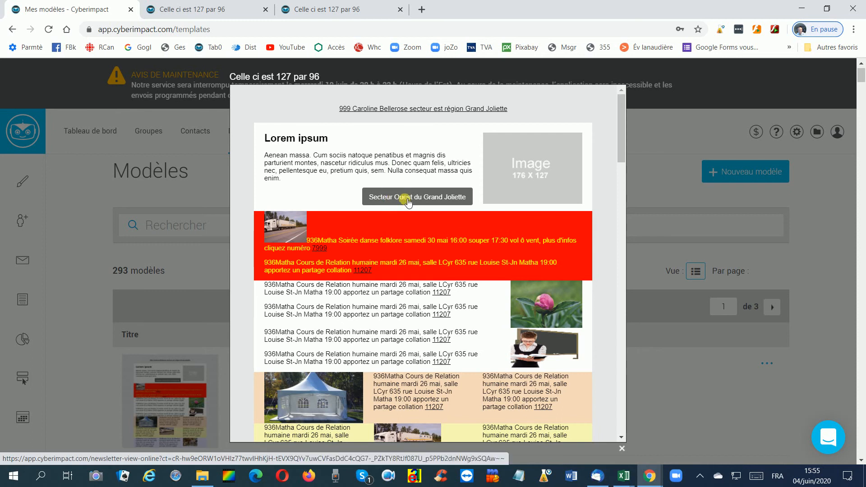
pyautogui.scroll(-6, 408, 203)
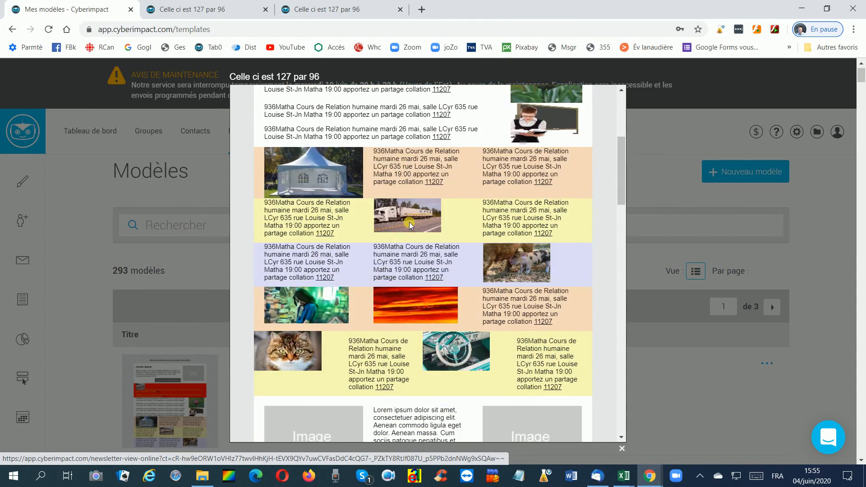
pyautogui.scroll(-4, 410, 225)
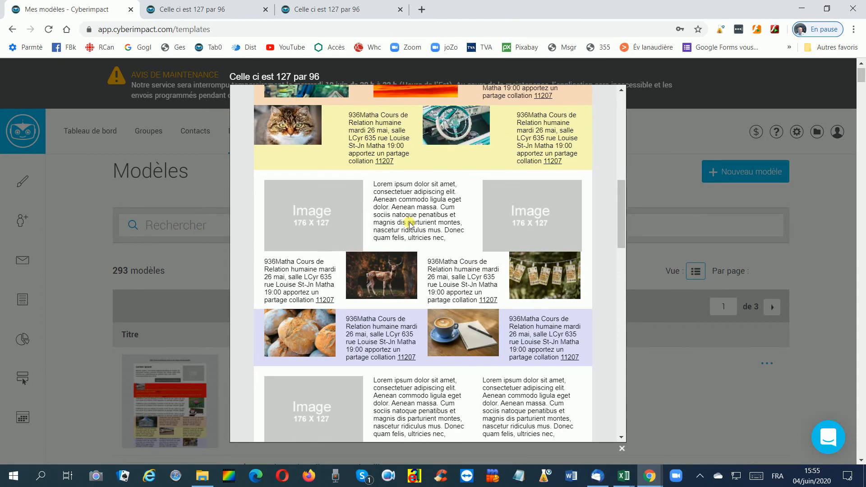
# Step: Review the image placeholders, coloured text blocks and photo rows throughout the template preview and close it
pyautogui.scroll(10, 408, 225)
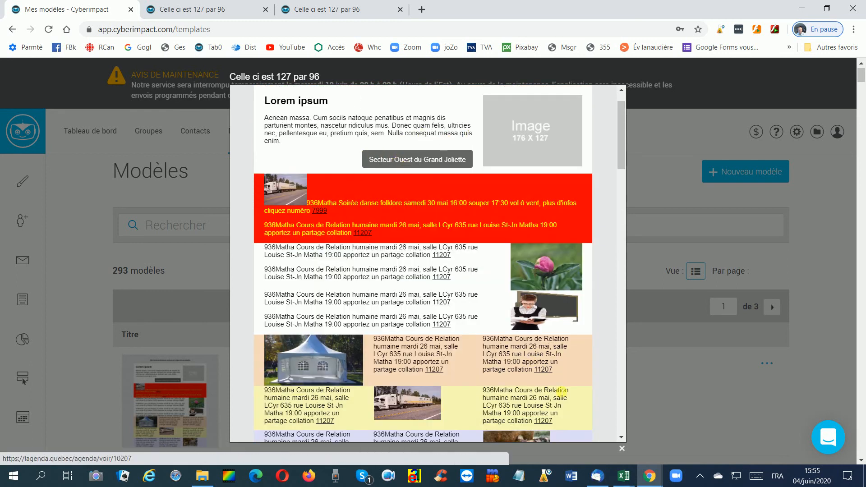
pyautogui.scroll(2, 396, 232)
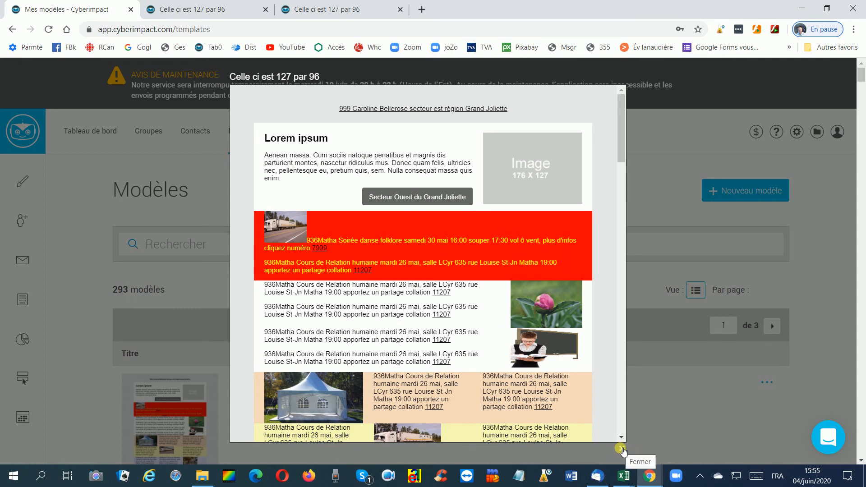
pyautogui.scroll(-5, 390, 263)
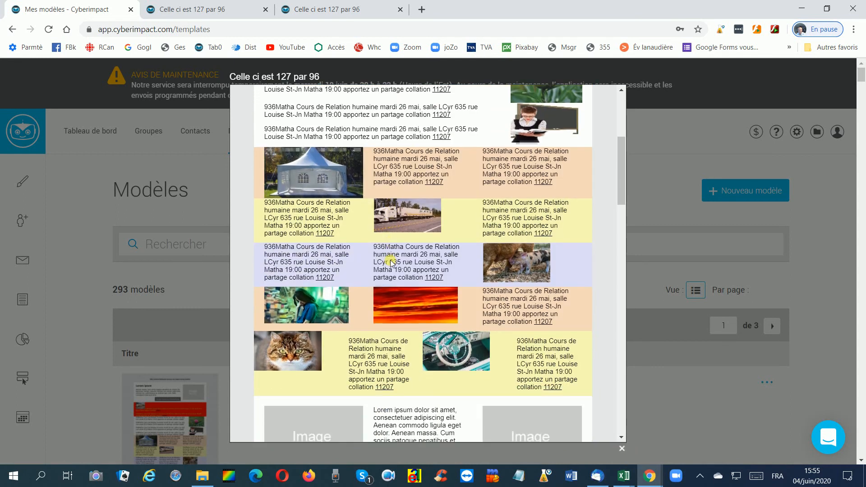
pyautogui.scroll(-4, 390, 263)
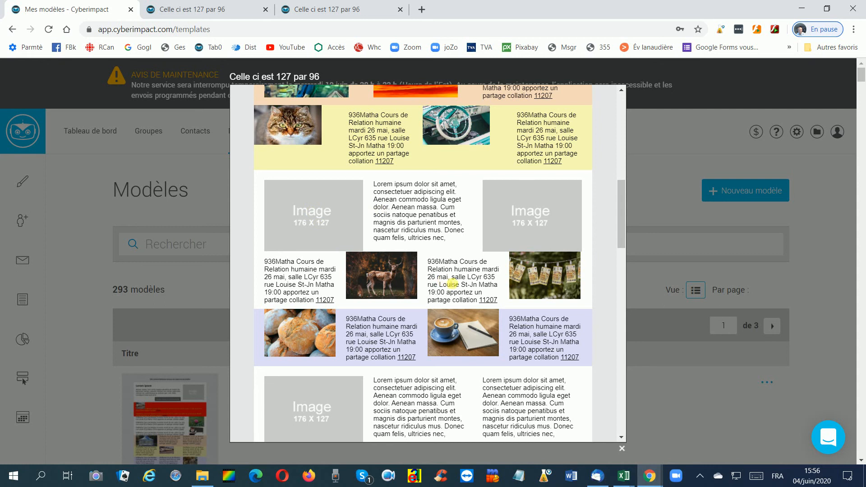
pyautogui.scroll(-3, 453, 288)
pyautogui.scroll(-2, 455, 291)
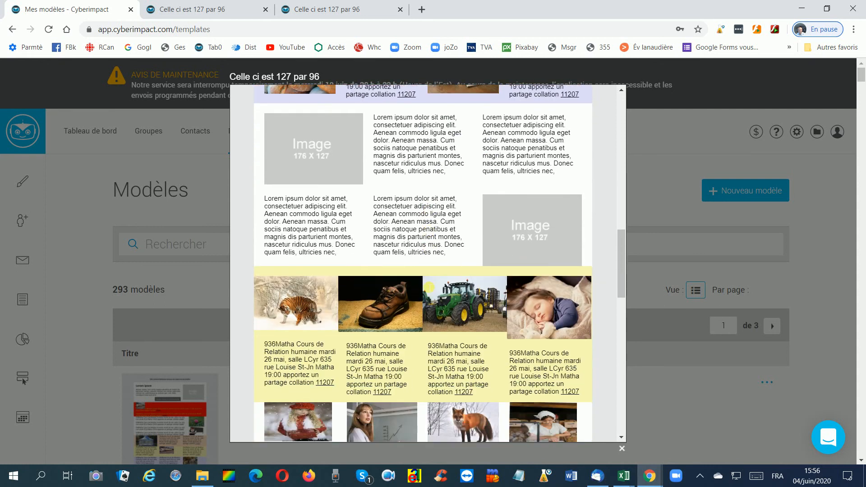
pyautogui.scroll(-2, 426, 283)
pyautogui.scroll(5, 419, 286)
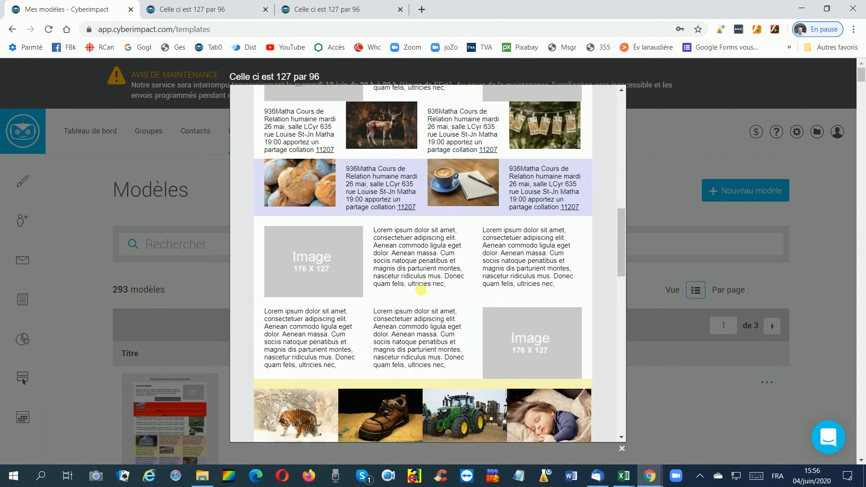
pyautogui.scroll(2, 414, 289)
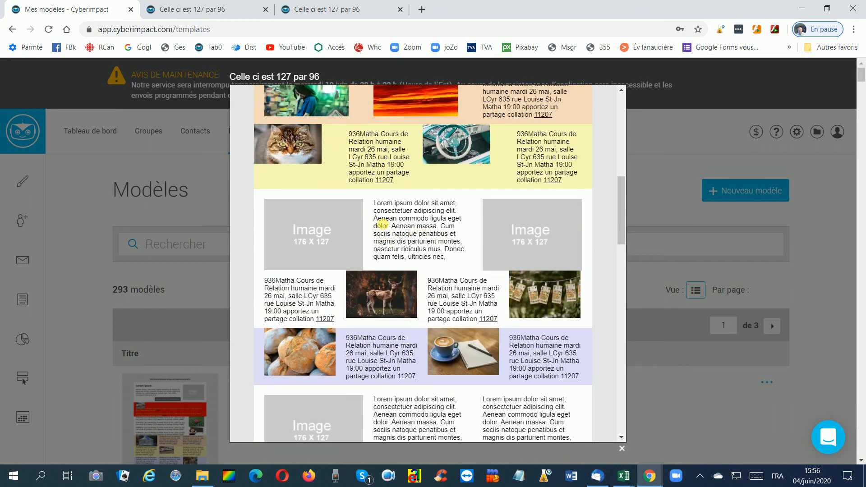
pyautogui.scroll(-2, 388, 239)
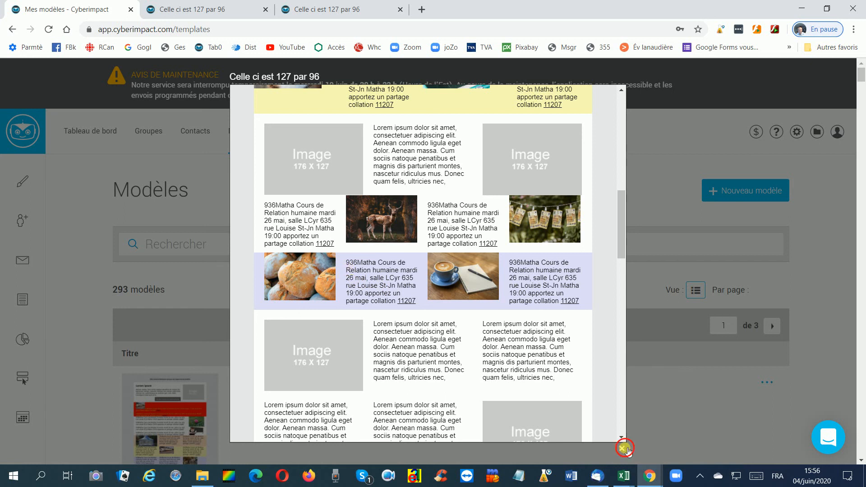
pyautogui.click(622, 448)
# Step: Open the template "Celle ci est 127 par 96" for editing
pyautogui.scroll(-2, 221, 373)
pyautogui.moveTo(212, 357)
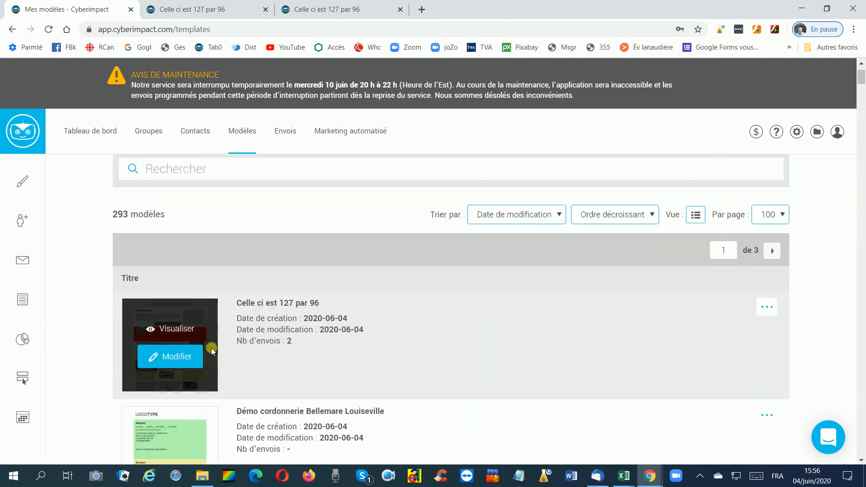
pyautogui.click(177, 358)
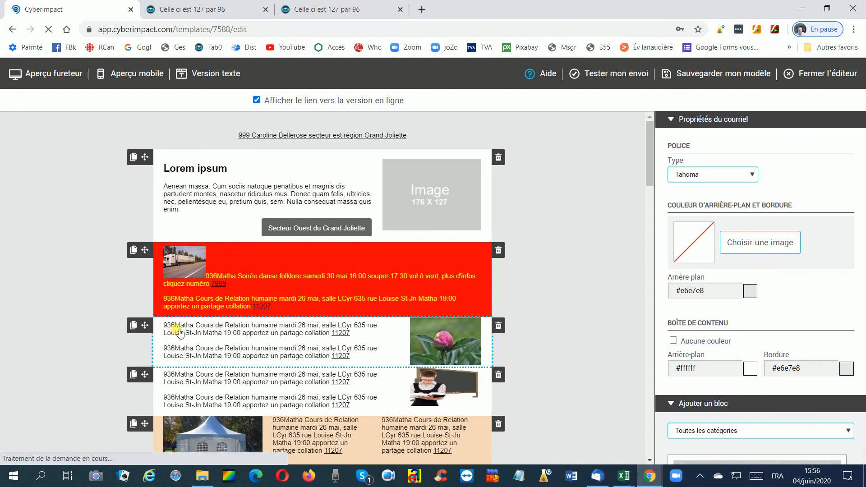
# Step: Delete the end of the first paragraph beside the pink flower photo, from its 11207 link back to "Lou"
pyautogui.doubleClick(177, 328)
pyautogui.click(160, 322)
pyautogui.click(231, 333)
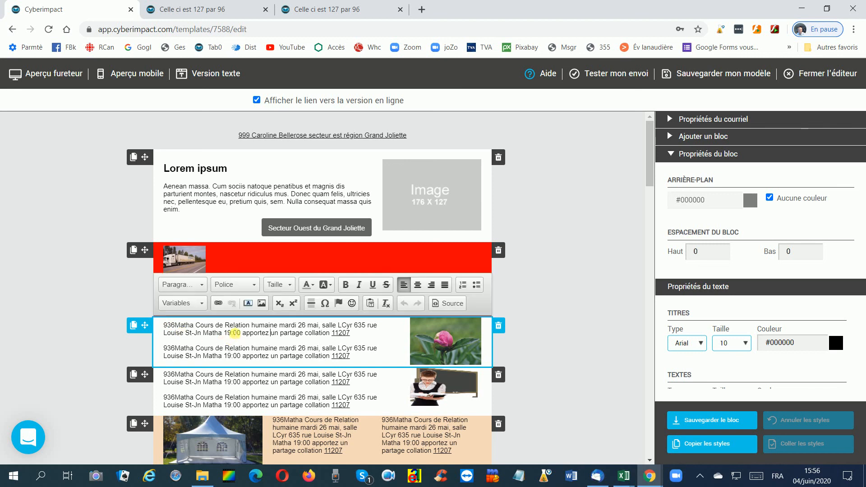
pyautogui.click(350, 334)
pyautogui.press('BackSpace')
pyautogui.press('BackSpace')
pyautogui.press('BackSpace')
pyautogui.press('BackSpace')
pyautogui.press('BackSpace')
pyautogui.press('BackSpace')
pyautogui.press('BackSpace')
pyautogui.press('BackSpace')
pyautogui.press('BackSpace')
pyautogui.press('BackSpace')
pyautogui.press('BackSpace')
pyautogui.press('BackSpace')
pyautogui.press('BackSpace')
pyautogui.press('BackSpace')
pyautogui.press('BackSpace')
pyautogui.press('BackSpace')
pyautogui.press('BackSpace')
pyautogui.press('BackSpace')
pyautogui.press('BackSpace')
pyautogui.press('BackSpace')
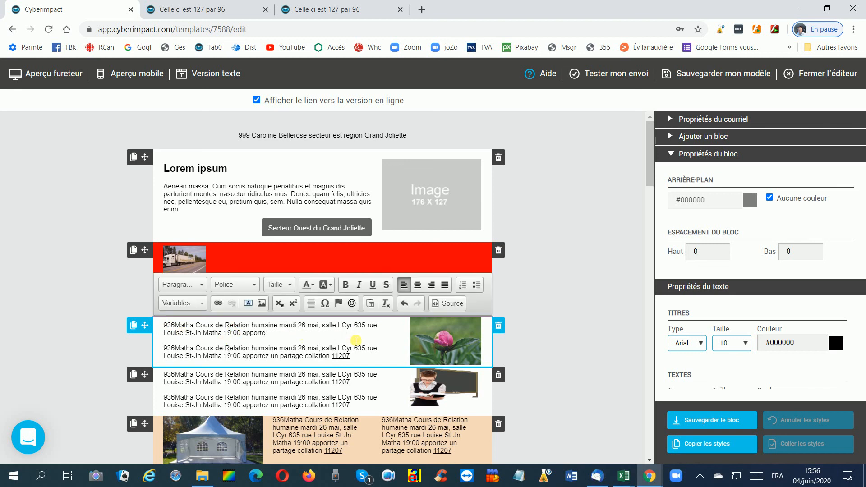
pyautogui.press('BackSpace')
pyautogui.press('BackSpace')
pyautogui.press('BackSpace')
pyautogui.press('BackSpace')
pyautogui.press('BackSpace')
pyautogui.press('BackSpace')
pyautogui.press('BackSpace')
pyautogui.press('BackSpace')
pyautogui.press('BackSpace')
pyautogui.press('BackSpace')
pyautogui.press('BackSpace')
pyautogui.press('BackSpace')
pyautogui.press('BackSpace')
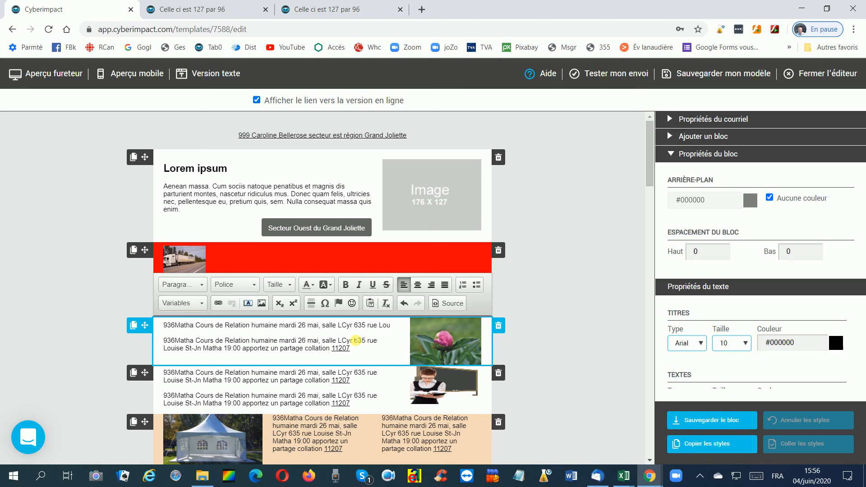
# Step: Change the date in the shortened paragraph beside the flower photo to "04 juin", removing the old day and month
pyautogui.press('Left')
pyautogui.press('Left')
pyautogui.press('Left')
pyautogui.press('Left')
pyautogui.press('Left')
pyautogui.press('Left')
pyautogui.press('Left')
pyautogui.press('Left')
pyautogui.press('Left')
pyautogui.press('Left')
pyautogui.press('Left')
pyautogui.press('Left')
pyautogui.press('Left')
pyautogui.press('Left')
pyautogui.press('Left')
pyautogui.press('Left')
pyautogui.press('Left')
pyautogui.press('Left')
pyautogui.press('Left')
pyautogui.press('Left')
pyautogui.press('BackSpace')
pyautogui.press('BackSpace')
pyautogui.write('04 juin')
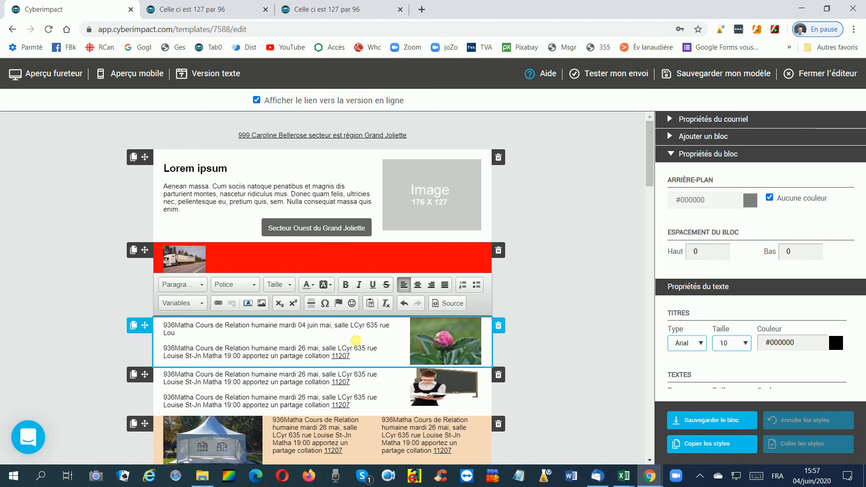
pyautogui.press('Delete')
pyautogui.press('Delete')
pyautogui.press('Delete')
pyautogui.press('Delete')
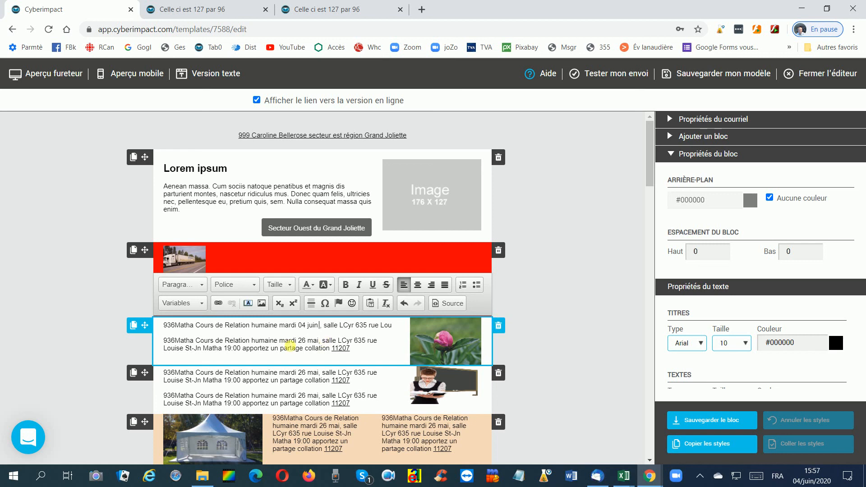
# Step: Save the template with the edited paragraph
pyautogui.scroll(-2, 289, 344)
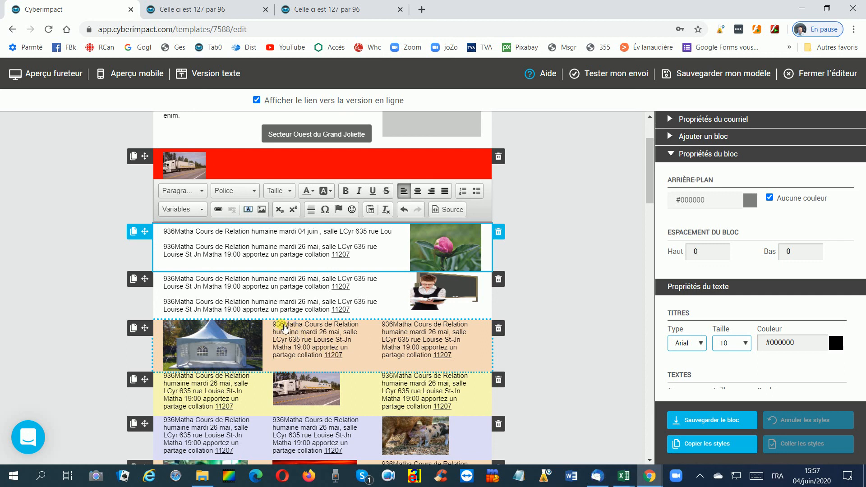
pyautogui.click(699, 79)
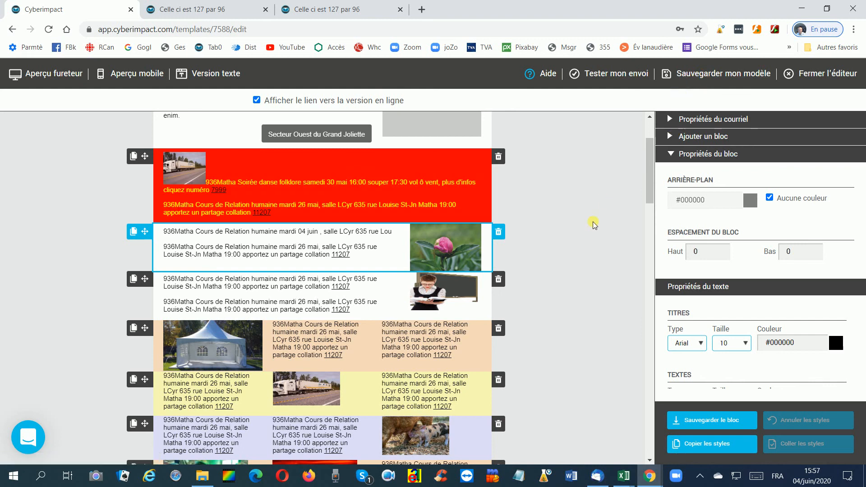